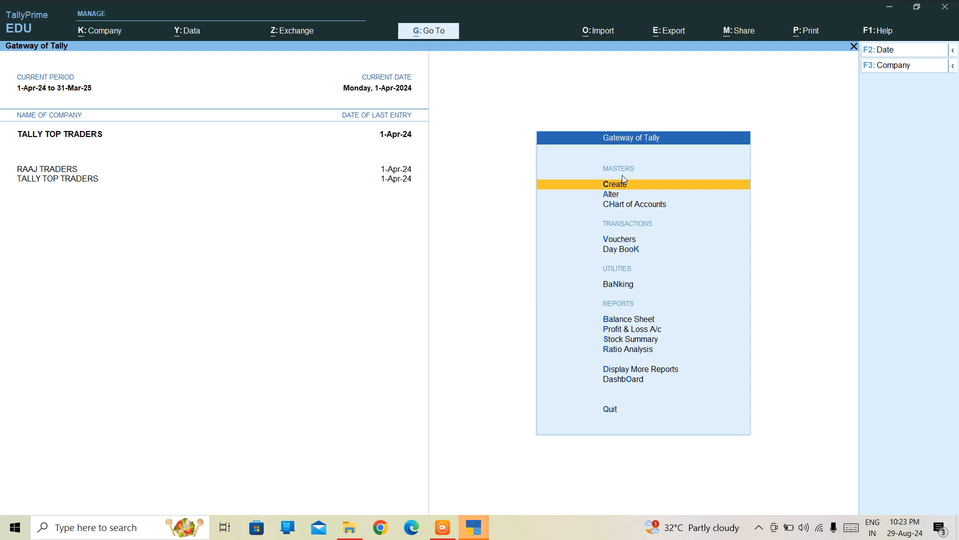
{"action": "key", "text": "Down"}
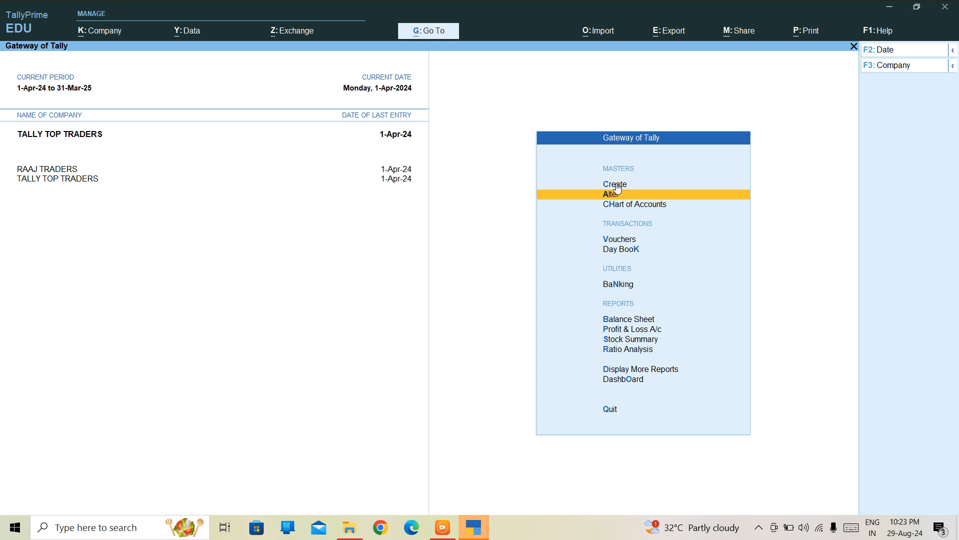
{"action": "key", "text": "Up"}
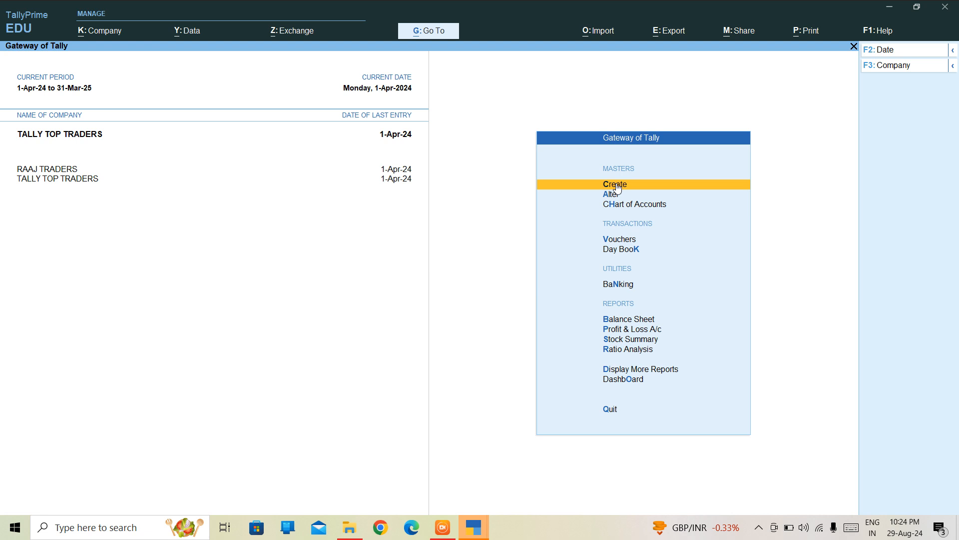
{"action": "key", "text": "Down"}
{"action": "key", "text": "Down"}
{"action": "key", "text": "Down"}
{"action": "key", "text": "Return"}
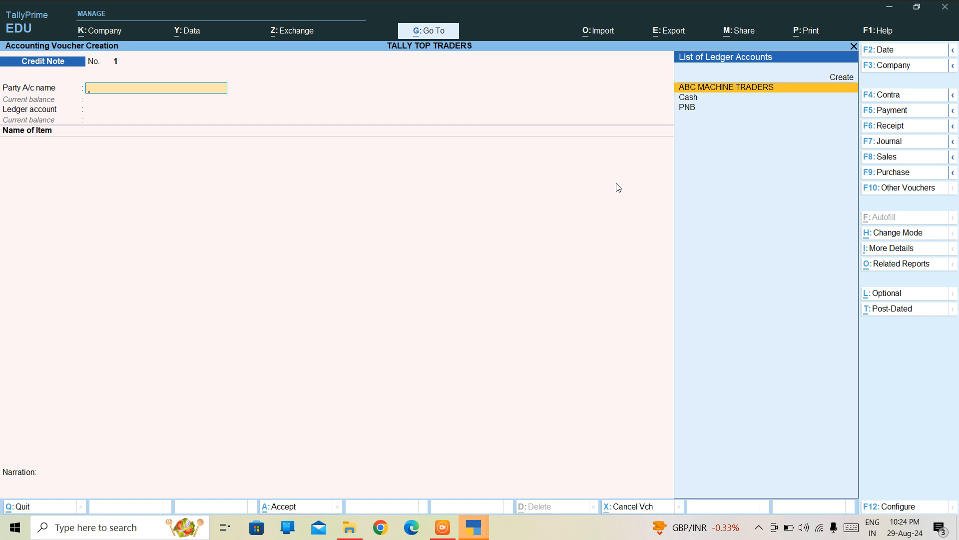
{"action": "key", "text": "Escape"}
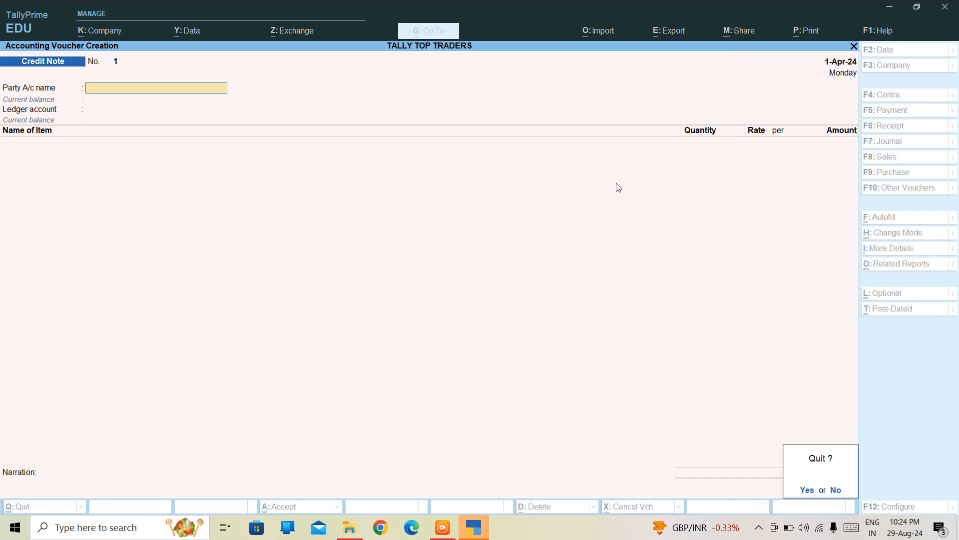
{"action": "key", "text": "Return"}
Review the items in the 7,00,000.00 cash sales voucher from the Day Book and return to the Gateway of Tally.
{"action": "key", "text": "Down"}
{"action": "key", "text": "Return"}
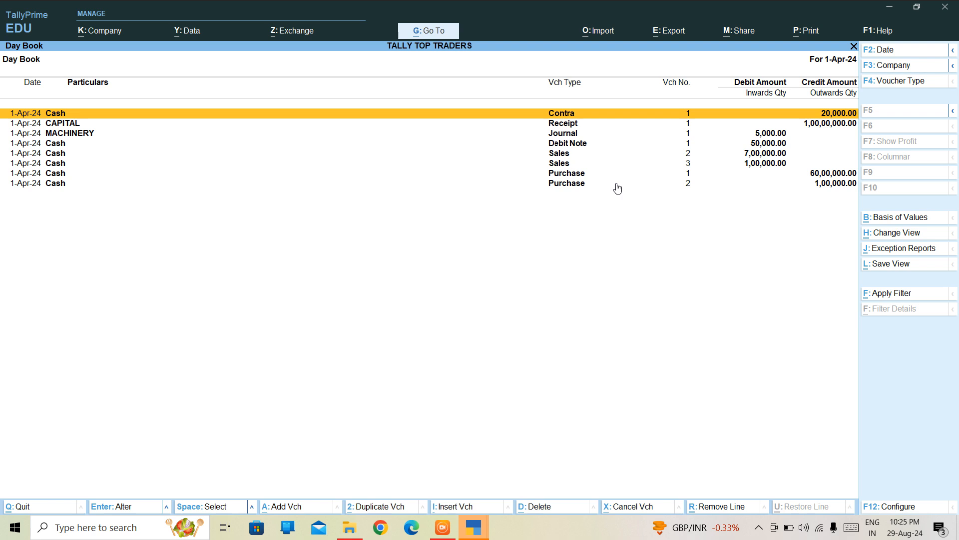
{"action": "key", "text": "Down"}
{"action": "key", "text": "Down"}
{"action": "key", "text": "Down"}
{"action": "key", "text": "Down"}
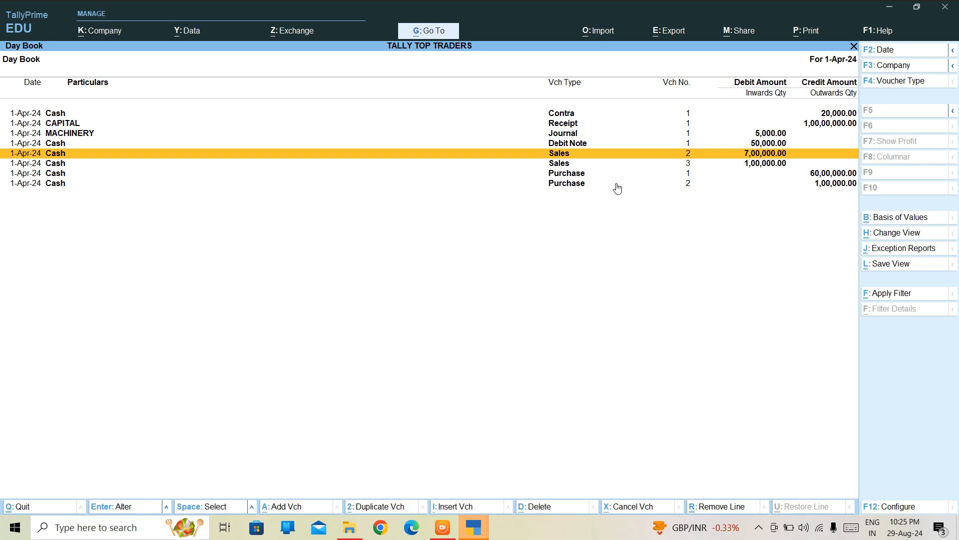
{"action": "key", "text": "Return"}
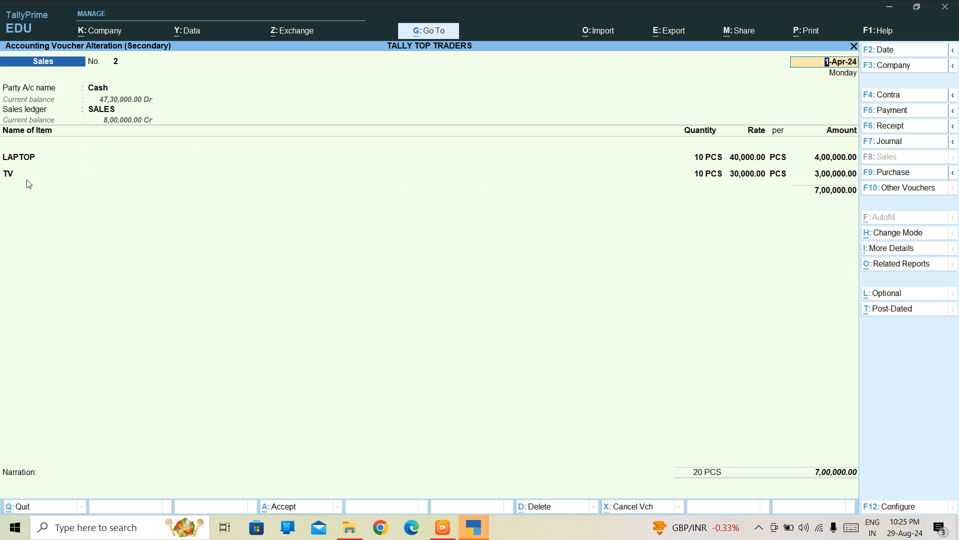
{"action": "key", "text": "Escape"}
{"action": "key", "text": "y"}
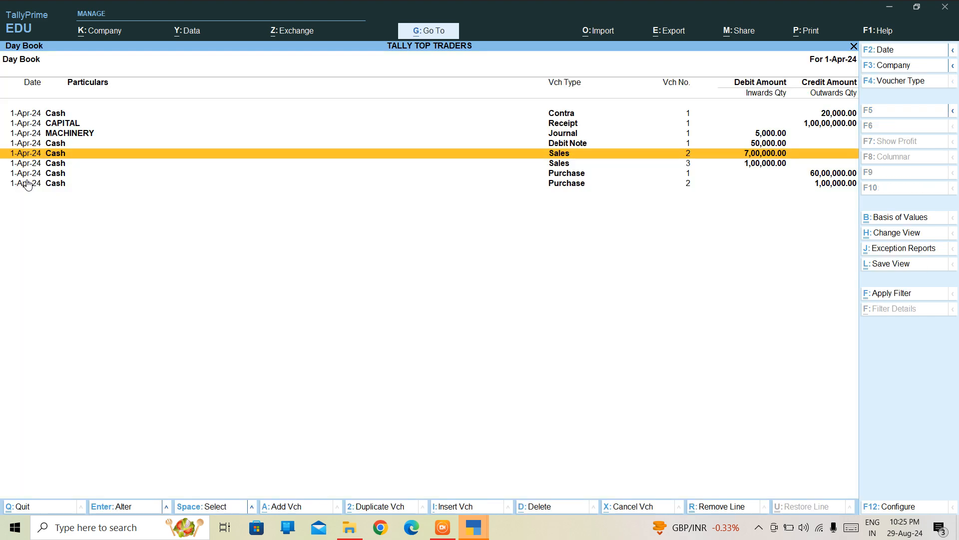
{"action": "key", "text": "Escape"}
Start a new sales voucher with Cash as the party account and leave the dispatch details blank.
{"action": "key", "text": "Up"}
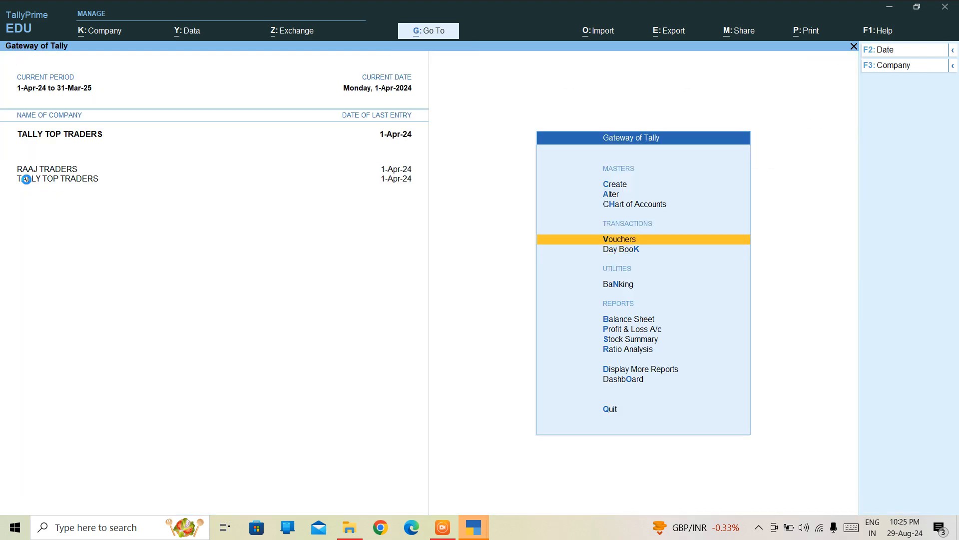
{"action": "key", "text": "Return"}
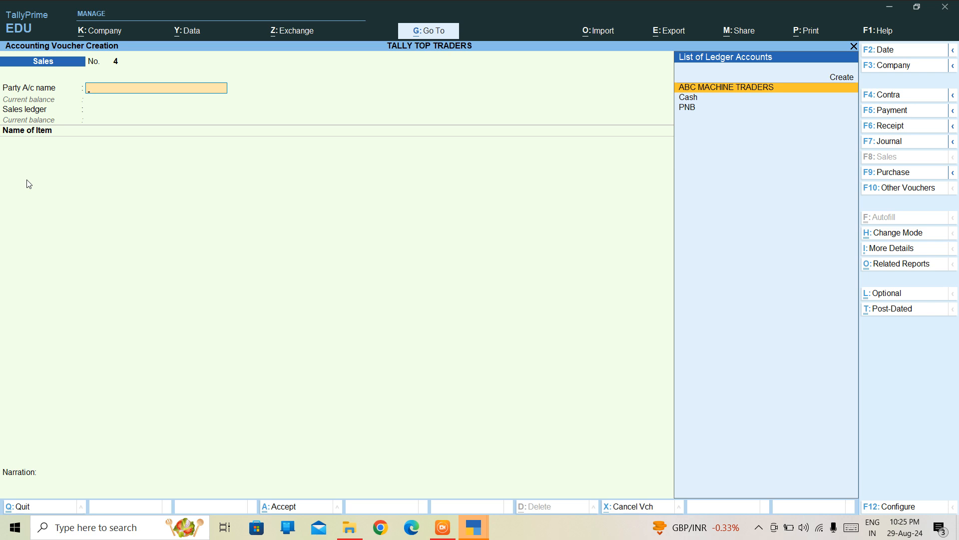
{"action": "key", "text": "Down"}
{"action": "key", "text": "Return"}
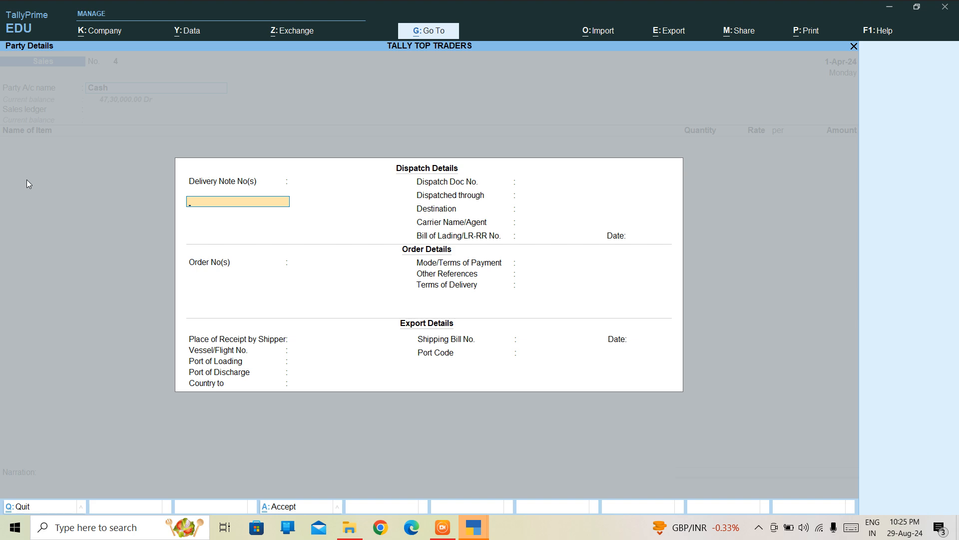
{"action": "key", "text": "ctrl+a"}
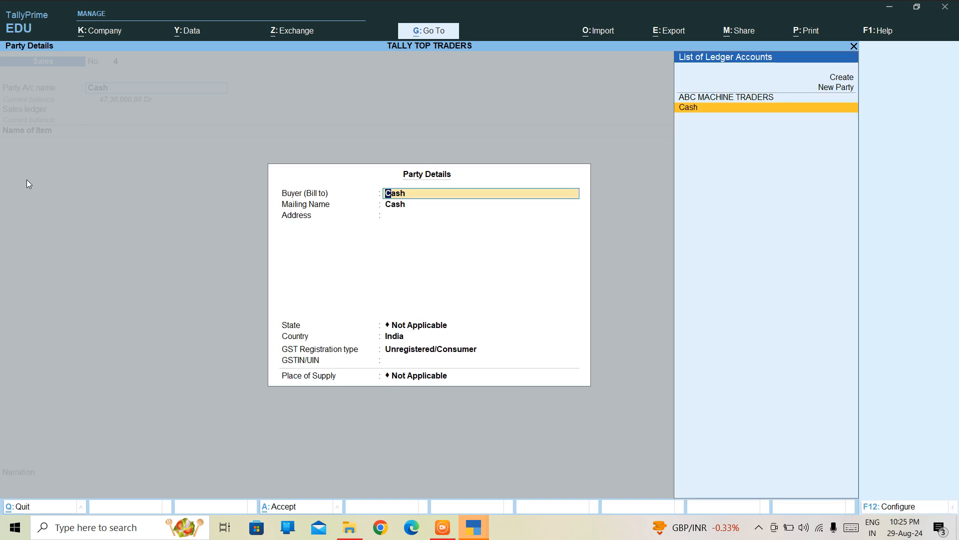
Enter the buyer's mailing name and address in the party details, keeping Cash as the buyer.
{"action": "key", "text": "Return"}
{"action": "type", "text": "R"}
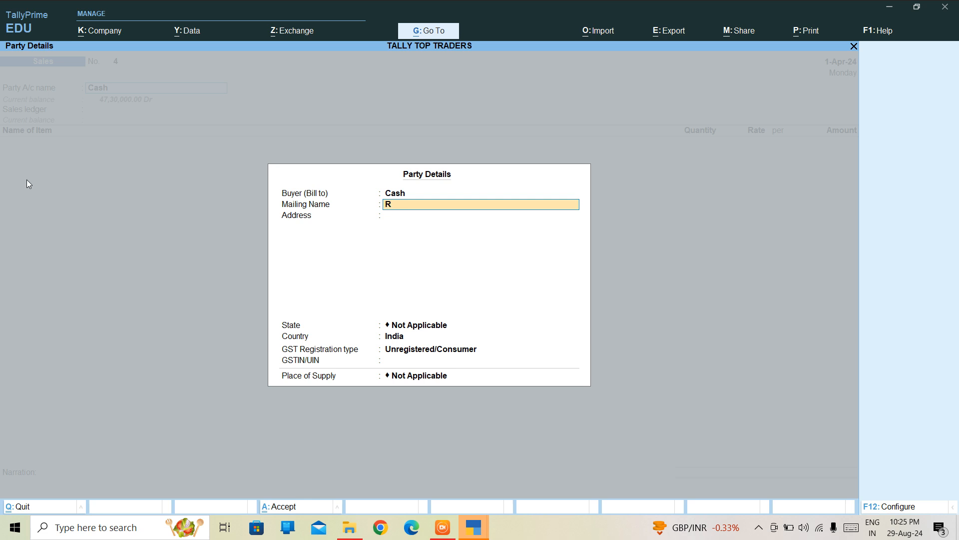
{"action": "type", "text": "AMAN"}
{"action": "key", "text": "Return"}
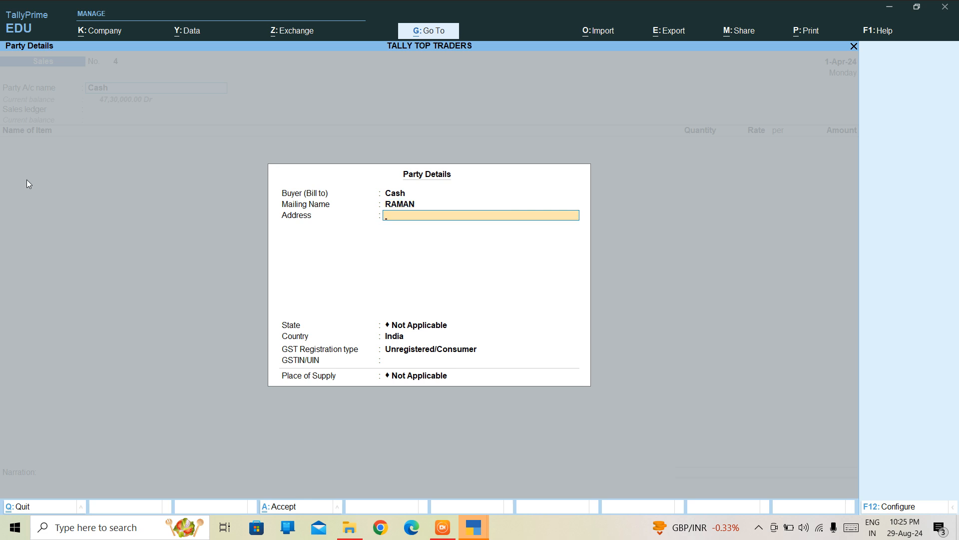
{"action": "type", "text": "XYZ NAGAR"}
{"action": "key", "text": "Return"}
{"action": "type", "text": "DELHI"}
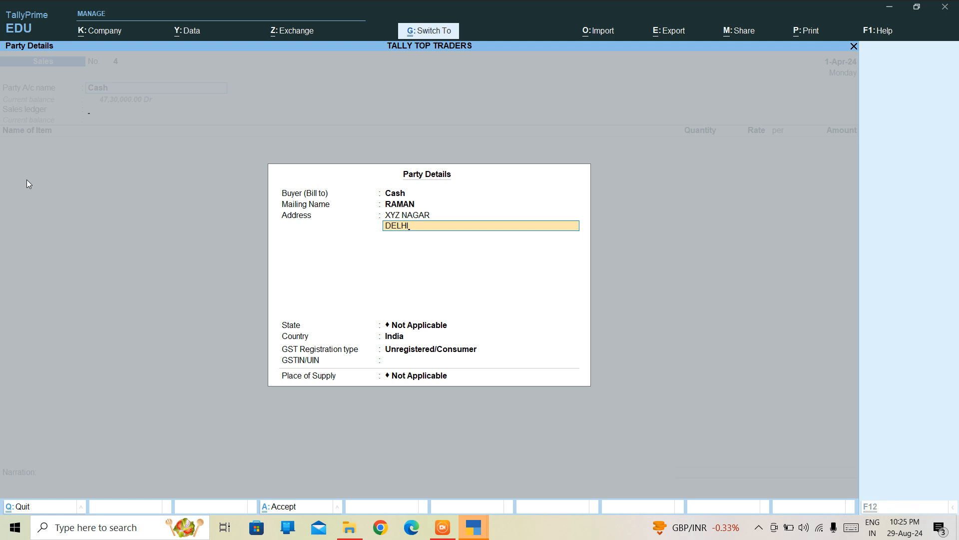
{"action": "key", "text": "ctrl+a"}
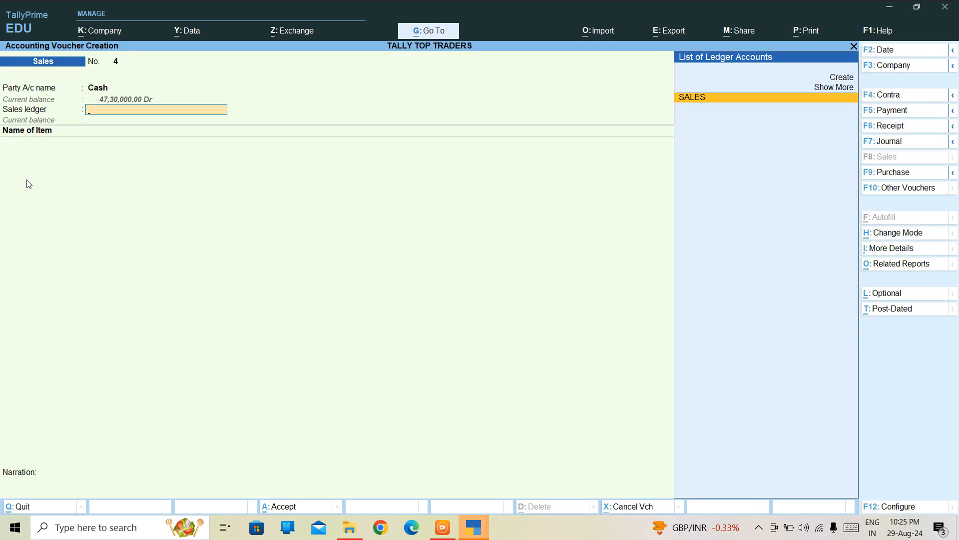
Choose SALES as the sales ledger and add Pears as the stock item.
{"action": "key", "text": "Return"}
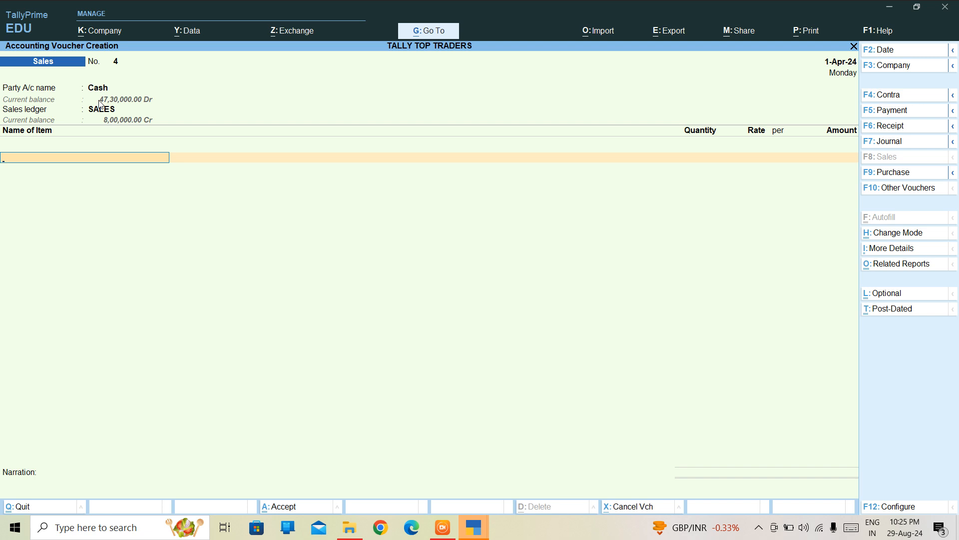
{"action": "type", "text": "h"}
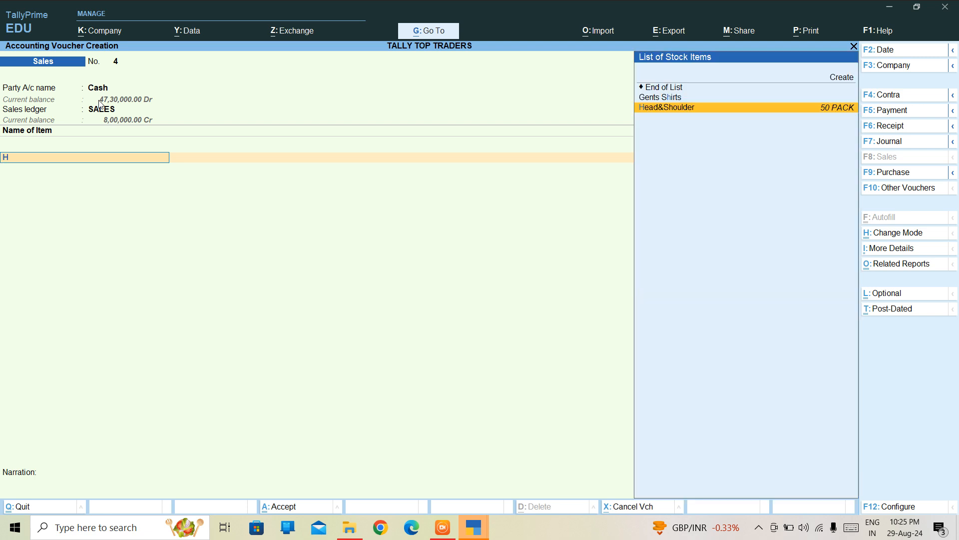
{"action": "key", "text": "BackSpace"}
{"action": "key", "text": "Down"}
{"action": "key", "text": "Down"}
{"action": "key", "text": "Down"}
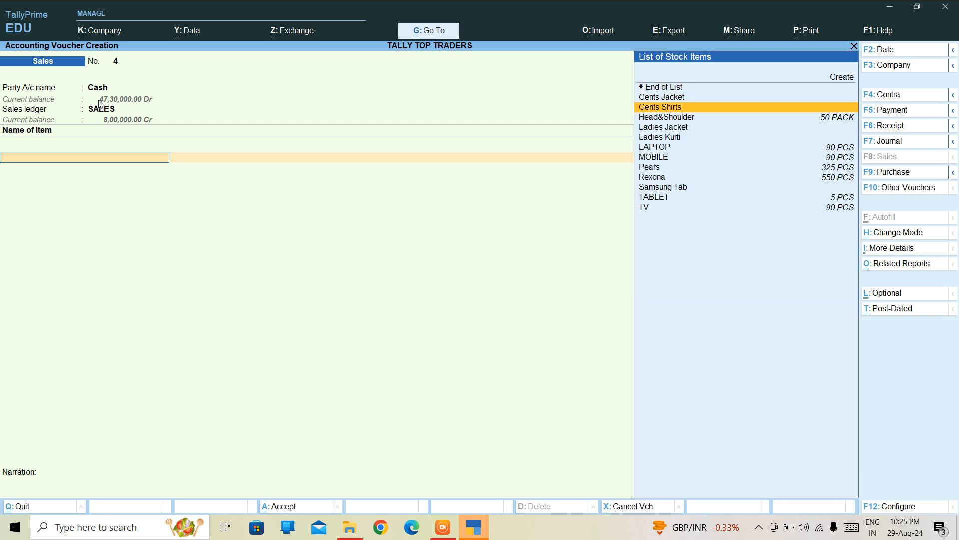
{"action": "key", "text": "Down"}
{"action": "key", "text": "Down"}
{"action": "key", "text": "Down"}
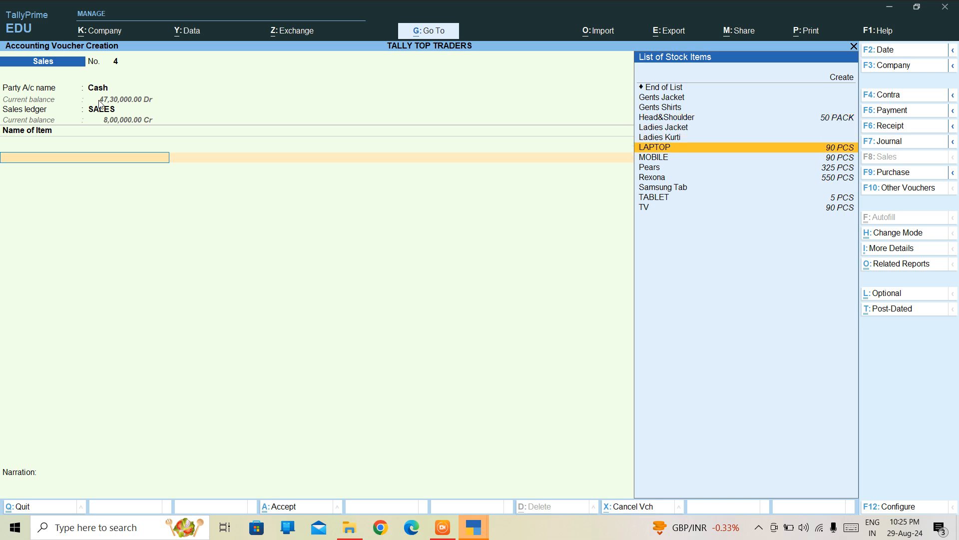
{"action": "key", "text": "Down"}
{"action": "key", "text": "Down"}
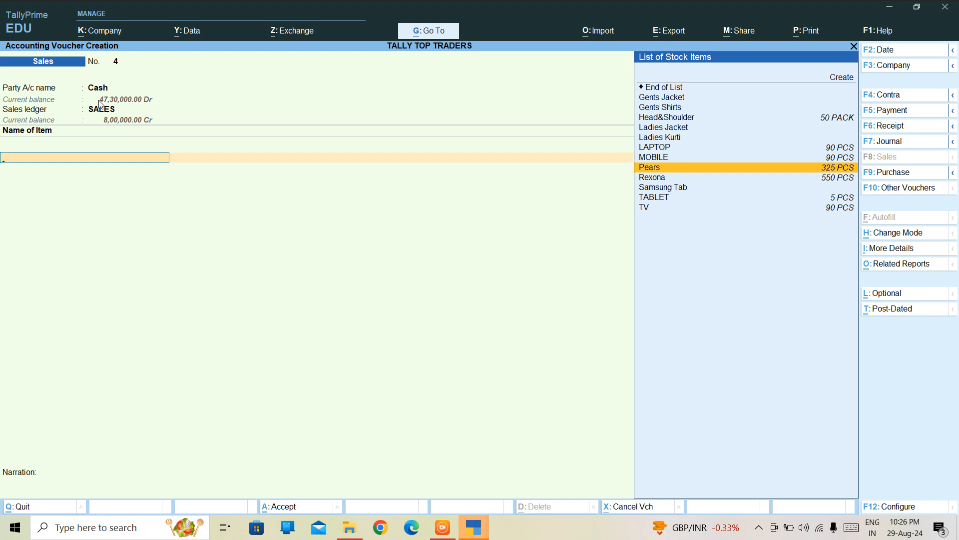
{"action": "key", "text": "Return"}
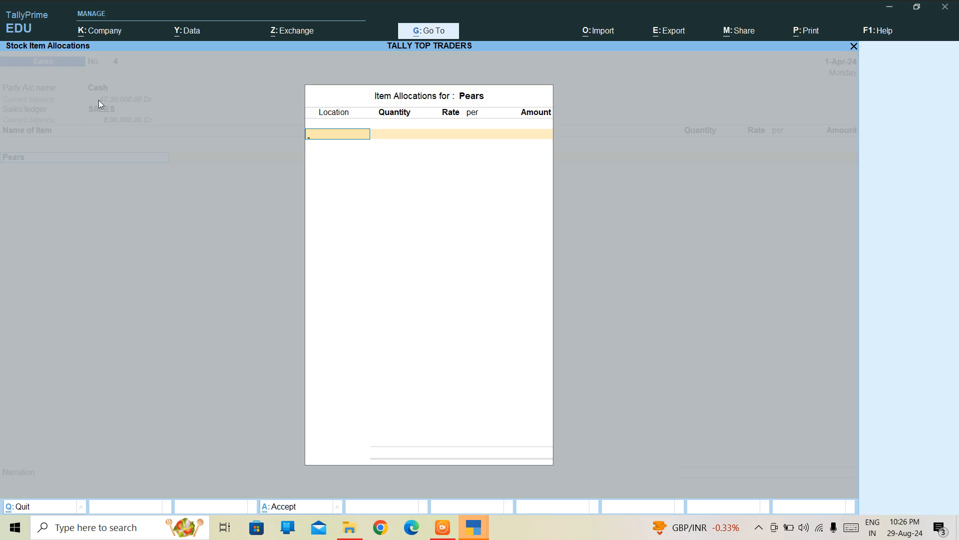
Allocate 25 PCS of Pears from the DELHI location at a rate of 20 and save the sales voucher.
{"action": "type", "text": "de"}
{"action": "key", "text": "Return"}
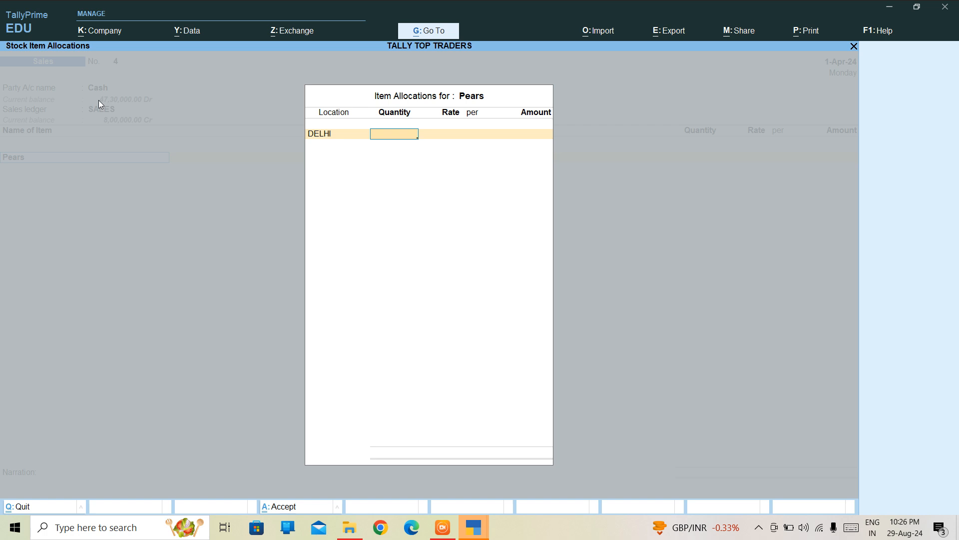
{"action": "type", "text": "25"}
{"action": "key", "text": "Return"}
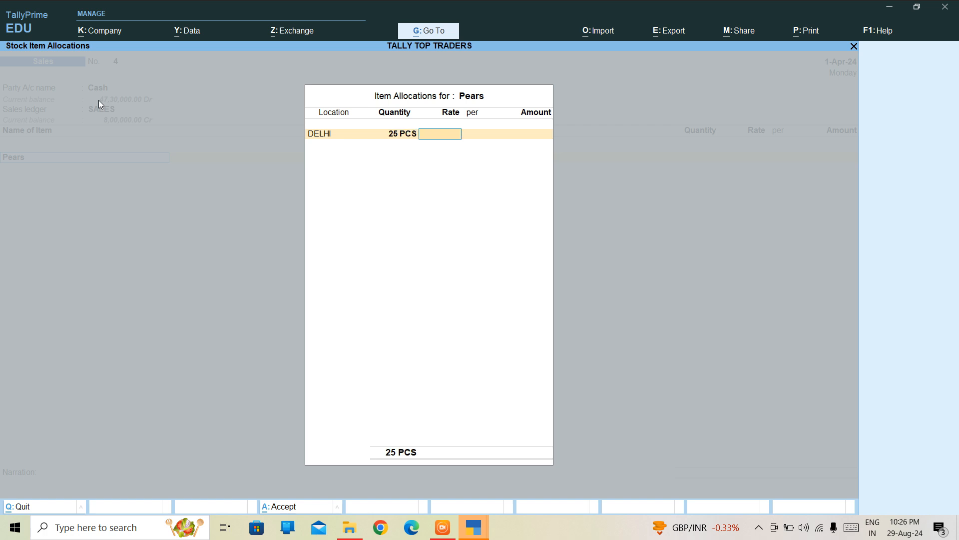
{"action": "type", "text": "20"}
{"action": "key", "text": "Return"}
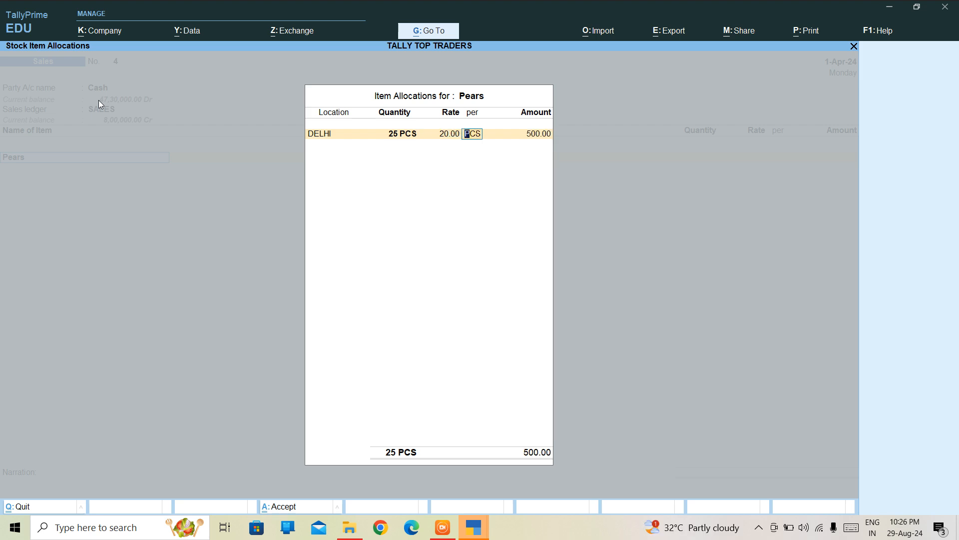
{"action": "key", "text": "Return"}
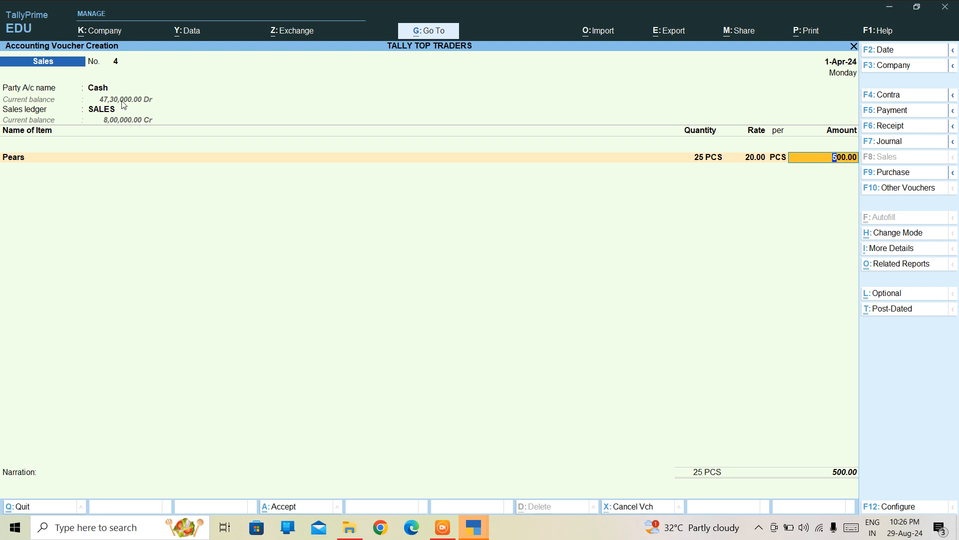
{"action": "key", "text": "ctrl"}
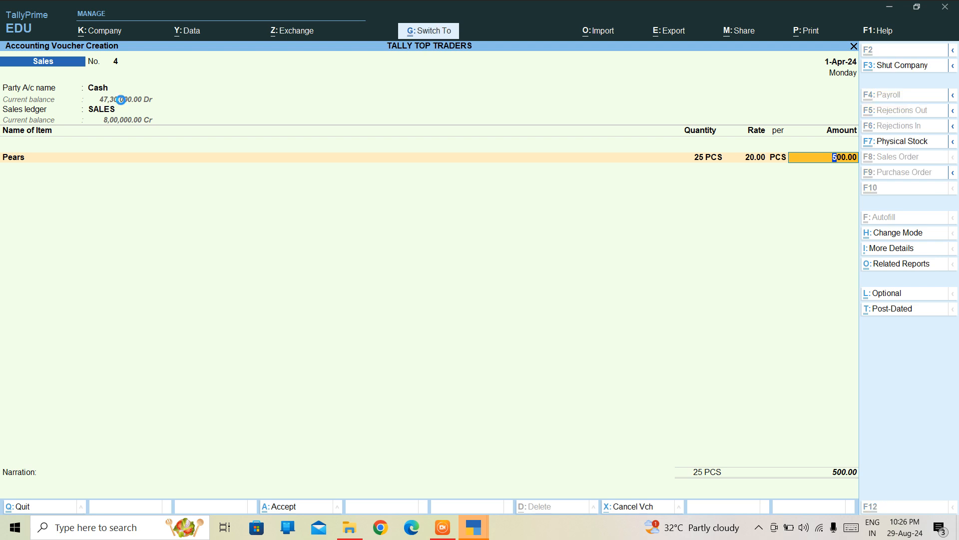
{"action": "key", "text": "ctrl+a"}
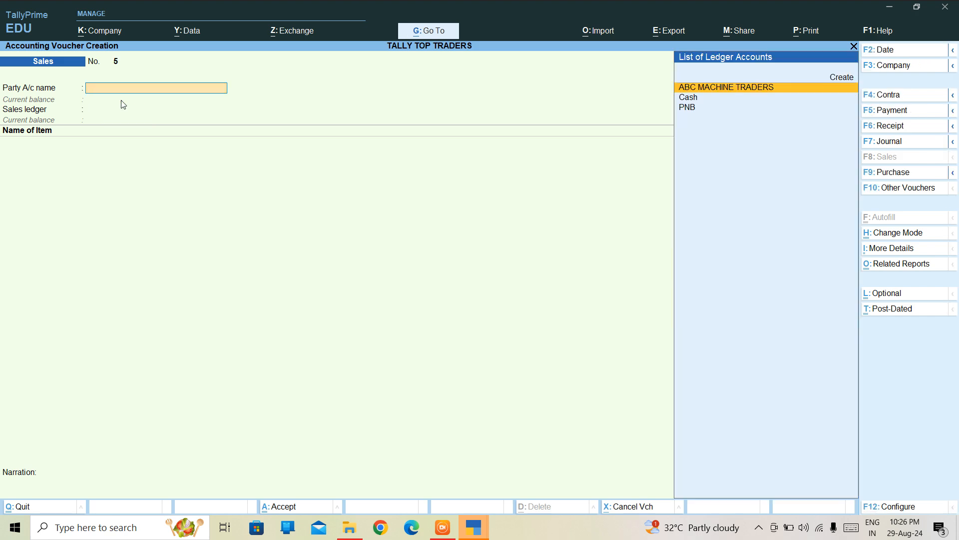
Set Cash as the party of the new voucher and accept the dispatch and party details without changes.
{"action": "type", "text": "C"}
{"action": "key", "text": "Return"}
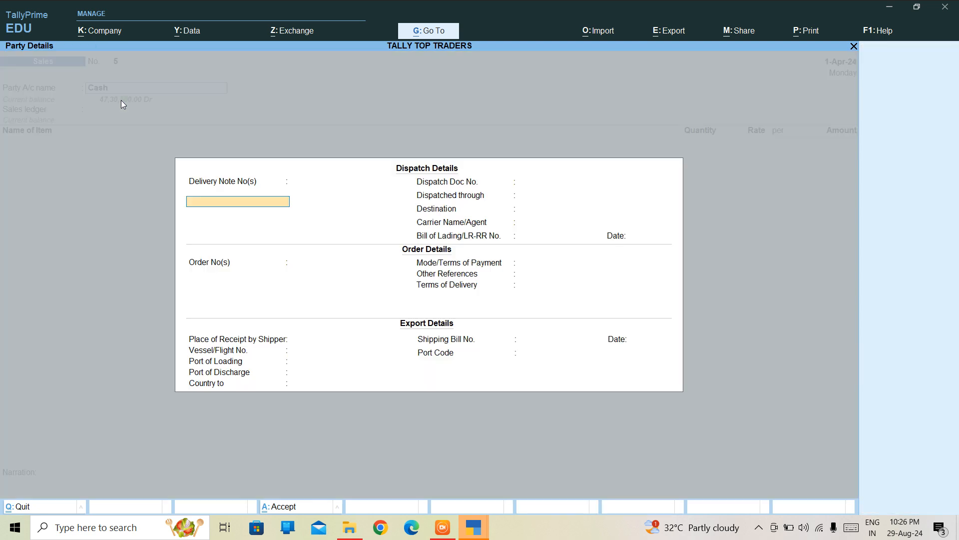
{"action": "key", "text": "ctrl+a"}
{"action": "key", "text": "ctrl+a"}
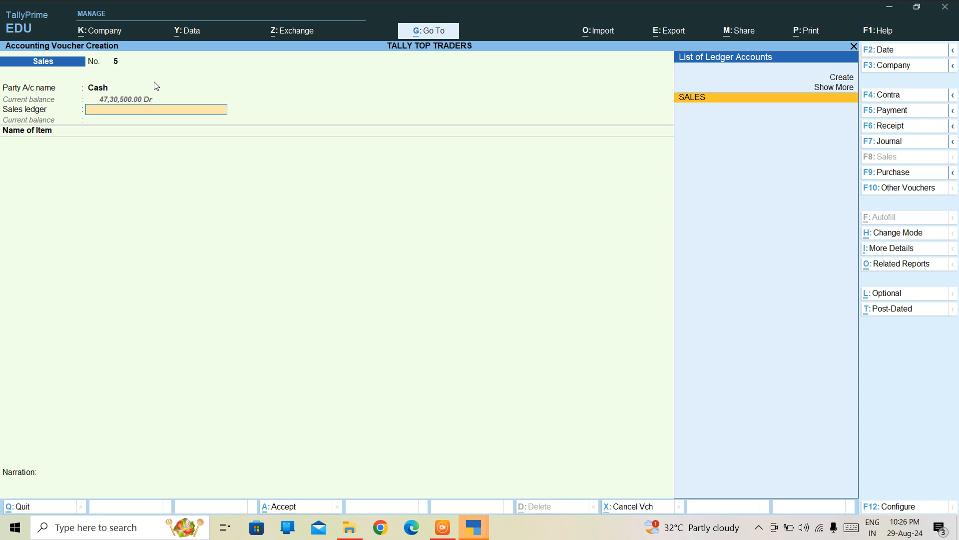
Change the voucher type from Sales to Credit Note.
{"action": "key", "text": "F10"}
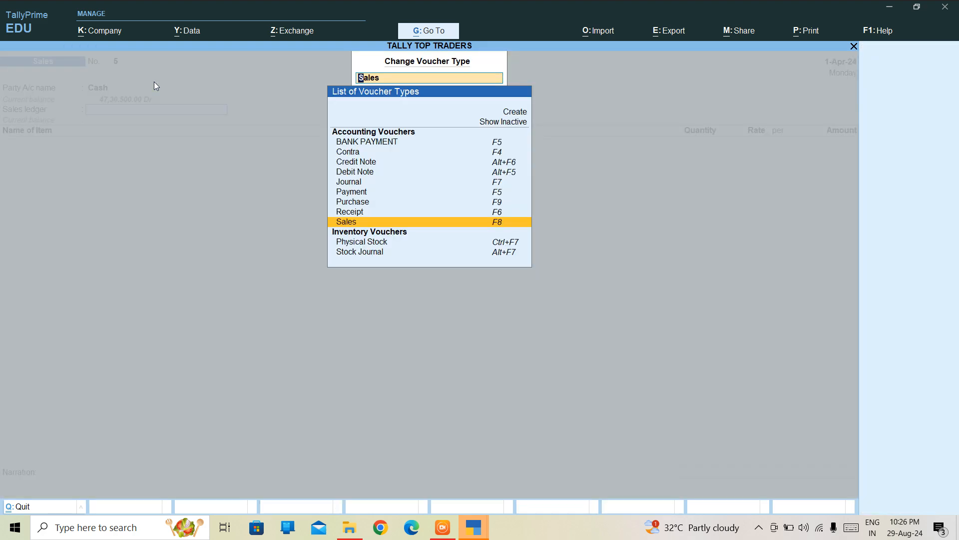
{"action": "key", "text": "Up"}
{"action": "key", "text": "Up"}
{"action": "key", "text": "Up"}
{"action": "key", "text": "Up"}
{"action": "key", "text": "Up"}
{"action": "key", "text": "Up"}
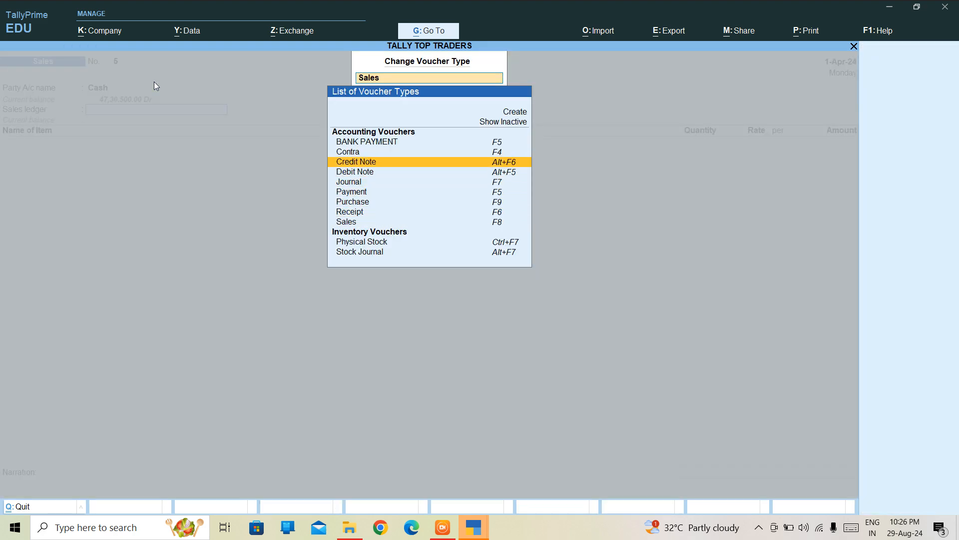
{"action": "key", "text": "Return"}
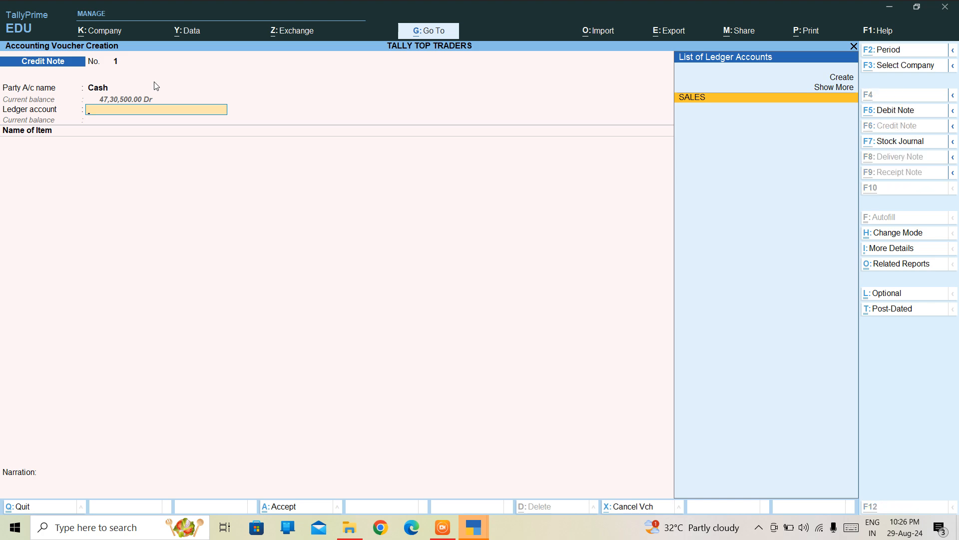
Create a SALES RETURN ledger under Sales Accounts and use it as the credit note's ledger account.
{"action": "key", "text": "alt+c"}
{"action": "type", "text": "SALES RE"}
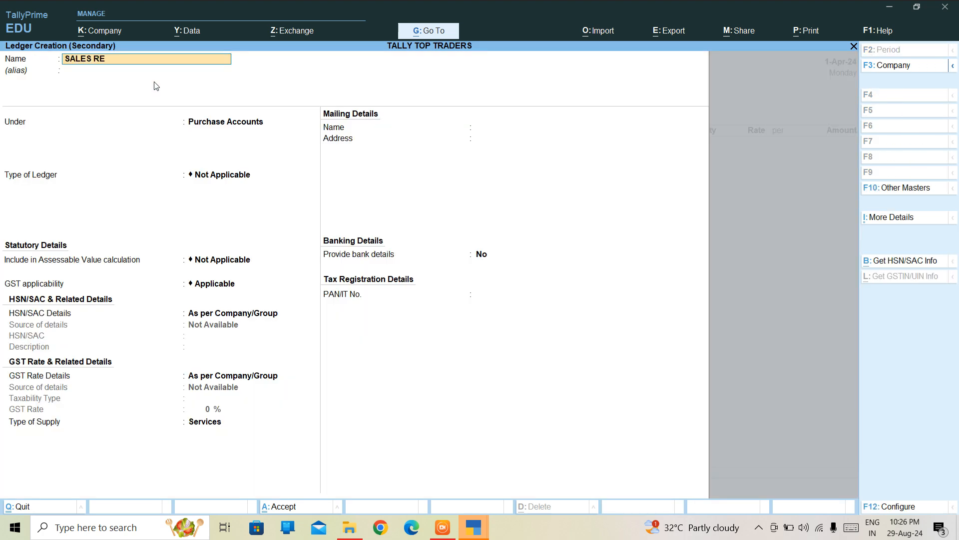
{"action": "type", "text": "TURN"}
{"action": "key", "text": "Return"}
{"action": "key", "text": "Return"}
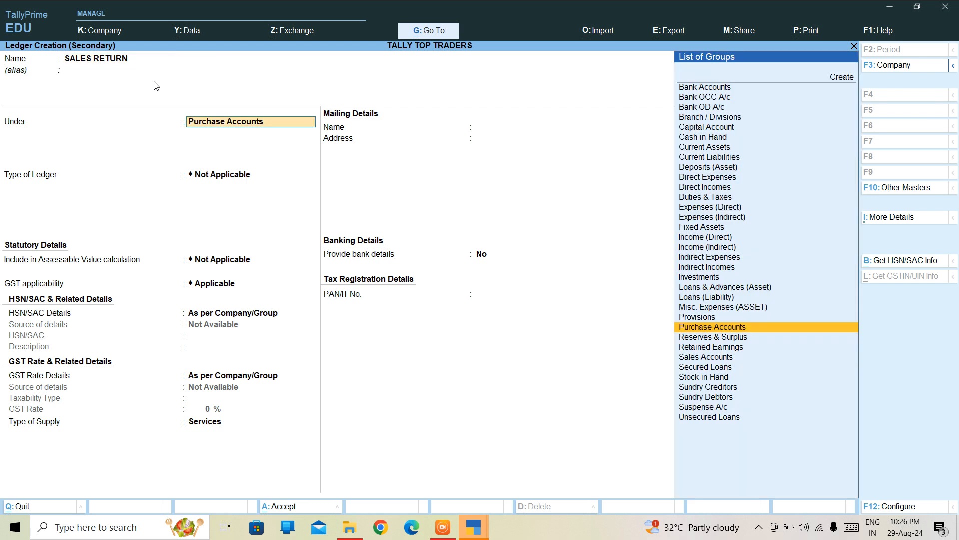
{"action": "type", "text": "SAL"}
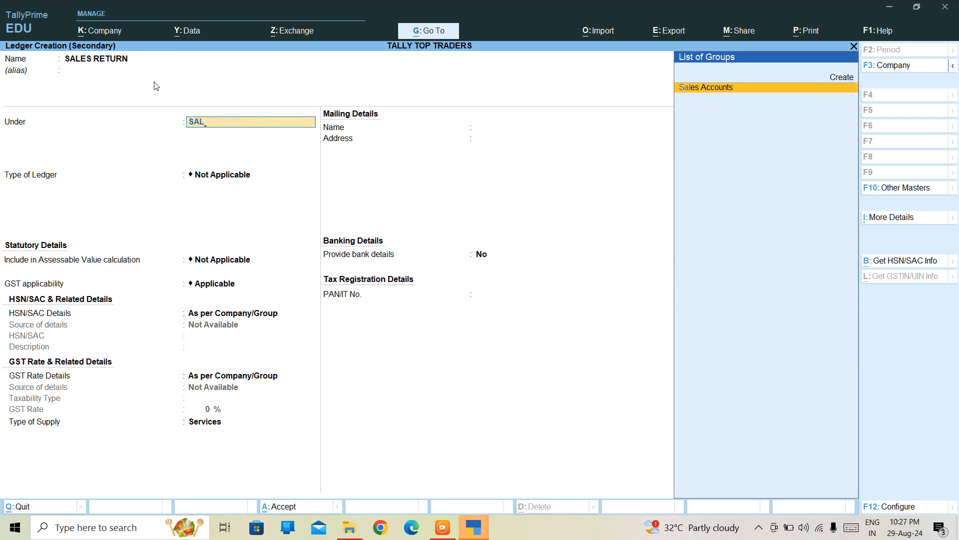
{"action": "key", "text": "Return"}
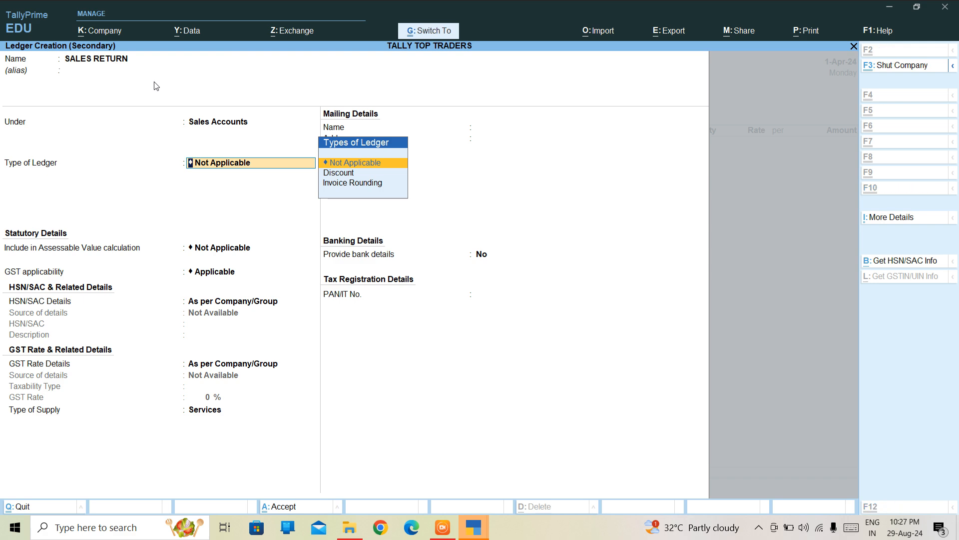
{"action": "key", "text": "ctrl+a"}
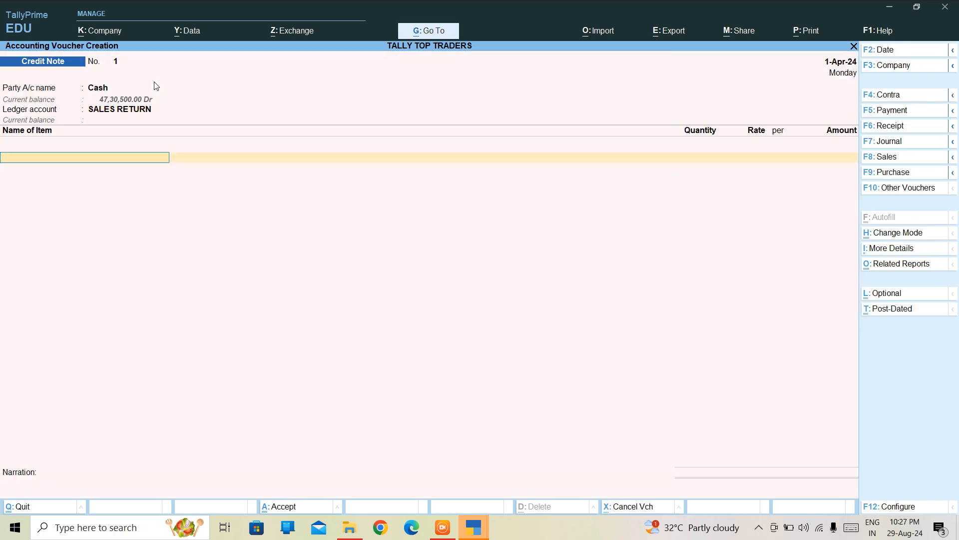
Add 5 PCS of Pears from the DELHI location at a rate of 20 and save the credit note.
{"action": "type", "text": "P"}
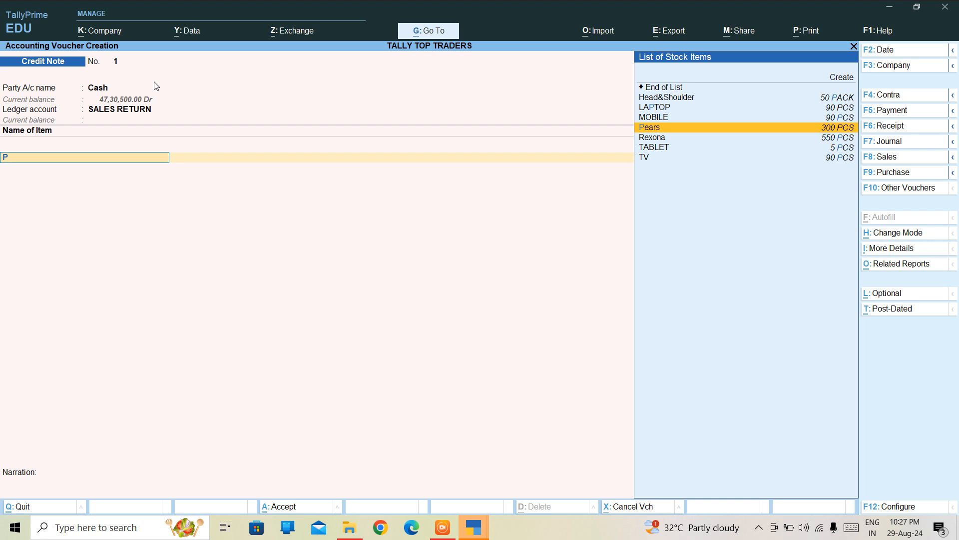
{"action": "key", "text": "Return"}
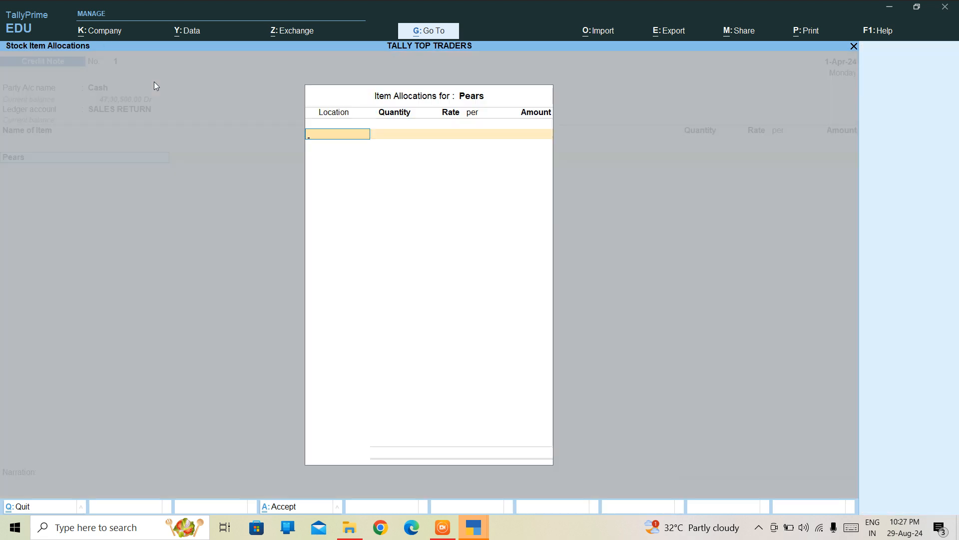
{"action": "type", "text": "DE"}
{"action": "key", "text": "Return"}
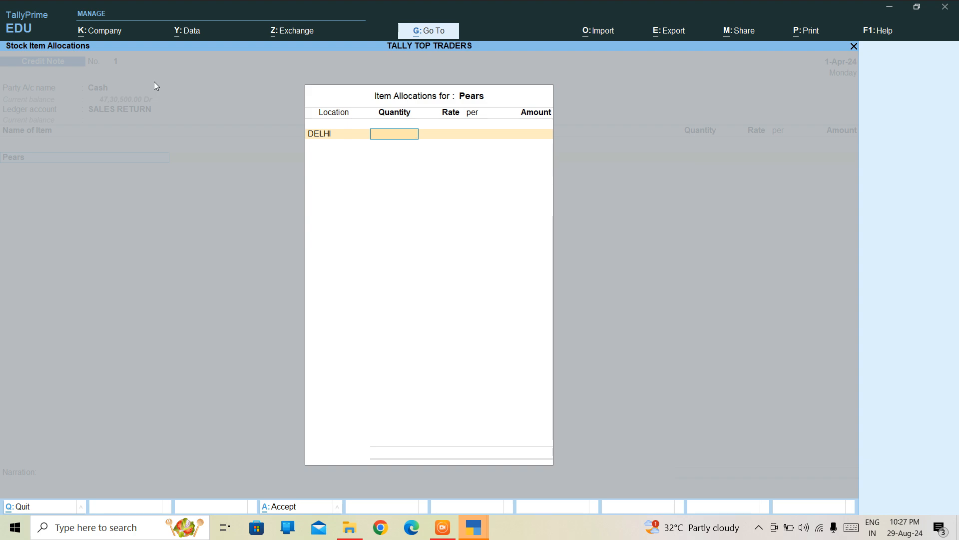
{"action": "type", "text": "5"}
{"action": "key", "text": "Return"}
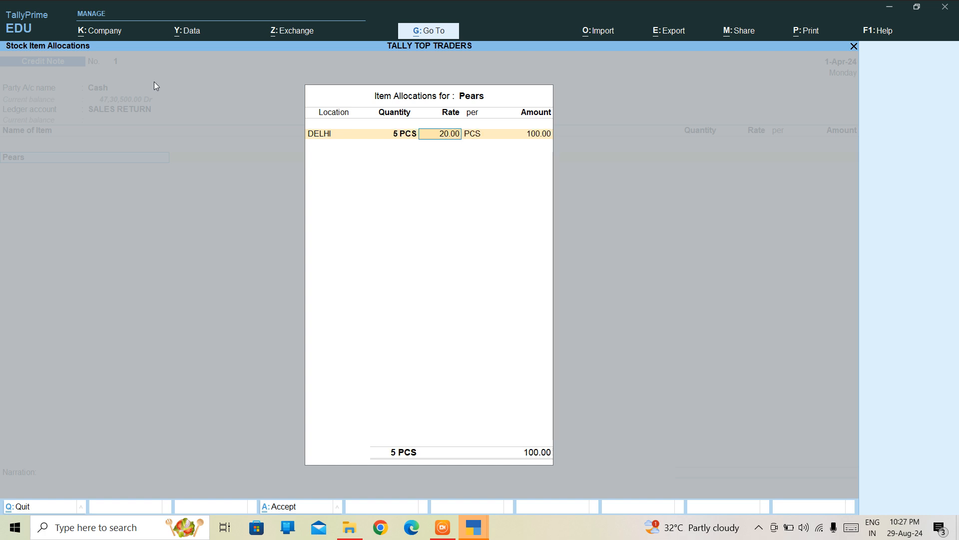
{"action": "key", "text": "Return"}
{"action": "key", "text": "Return"}
{"action": "key", "text": "Return"}
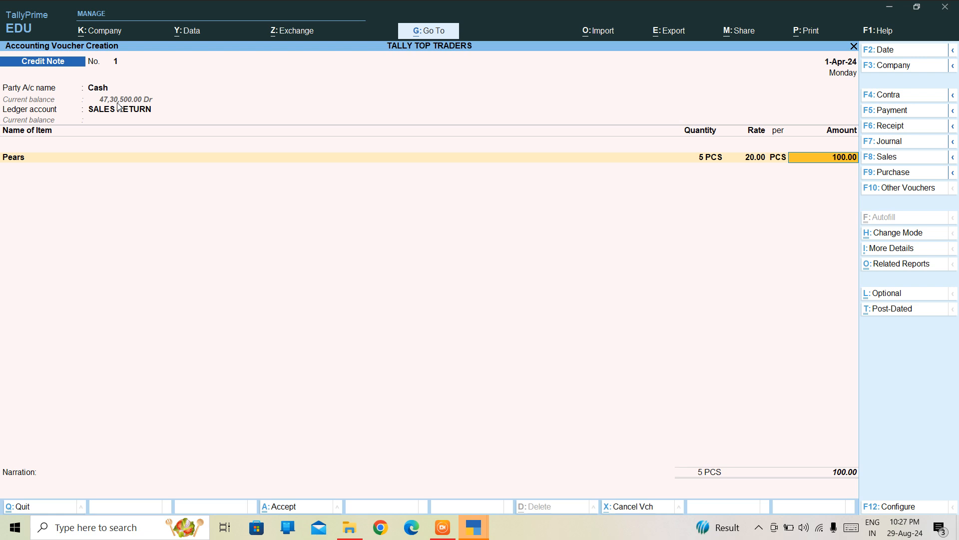
{"action": "key", "text": "ctrl"}
{"action": "key", "text": "ctrl+a"}
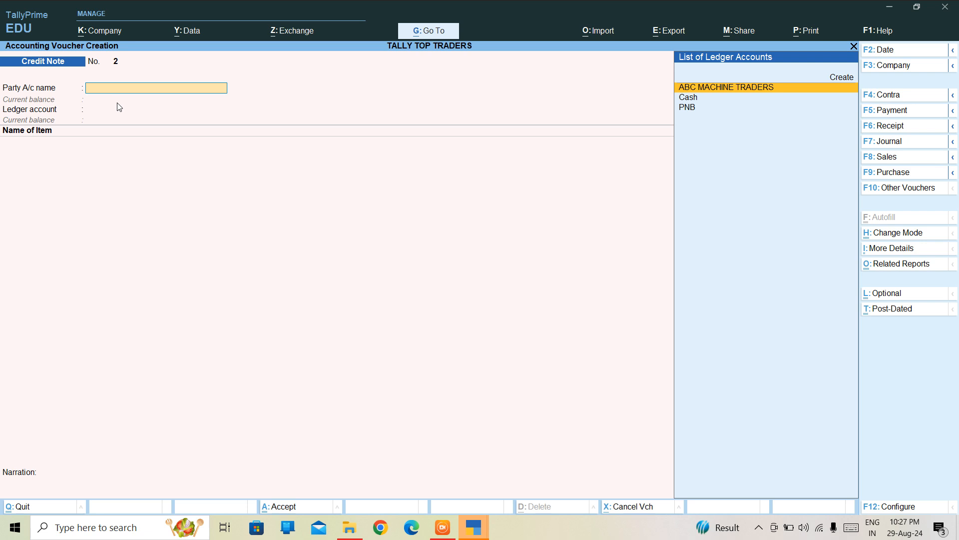
Check the Cash ledger's current balance through a new credit note and discard that voucher.
{"action": "type", "text": "C"}
{"action": "key", "text": "Return"}
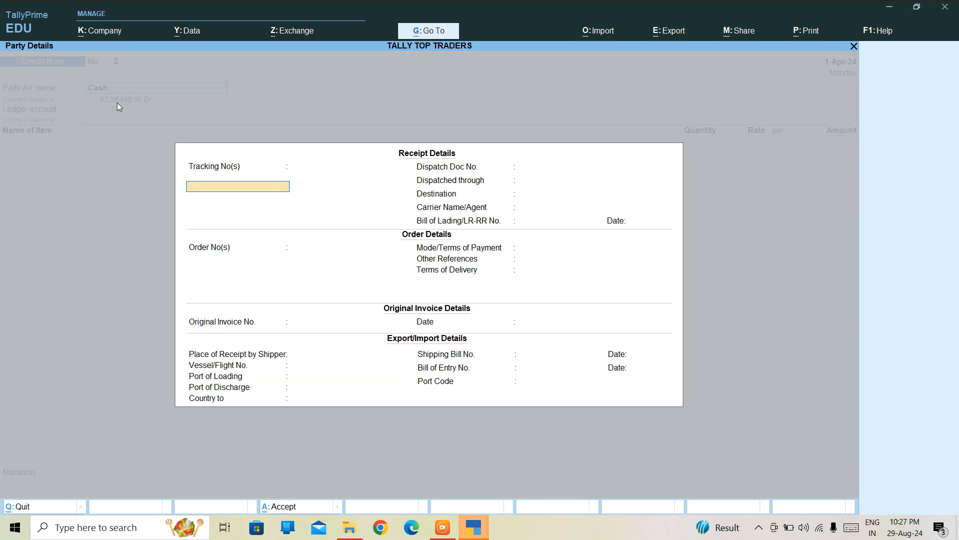
{"action": "key", "text": "ctrl+a"}
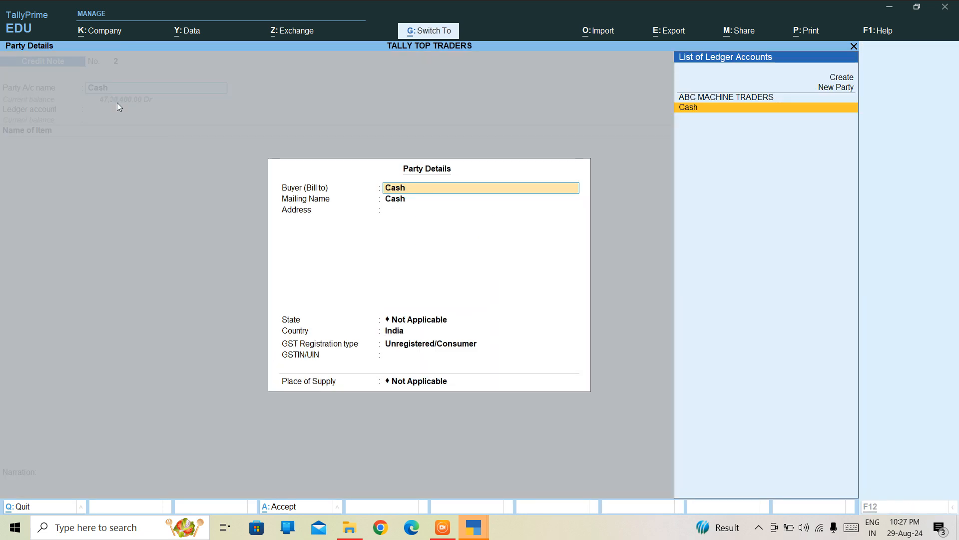
{"action": "key", "text": "ctrl+a"}
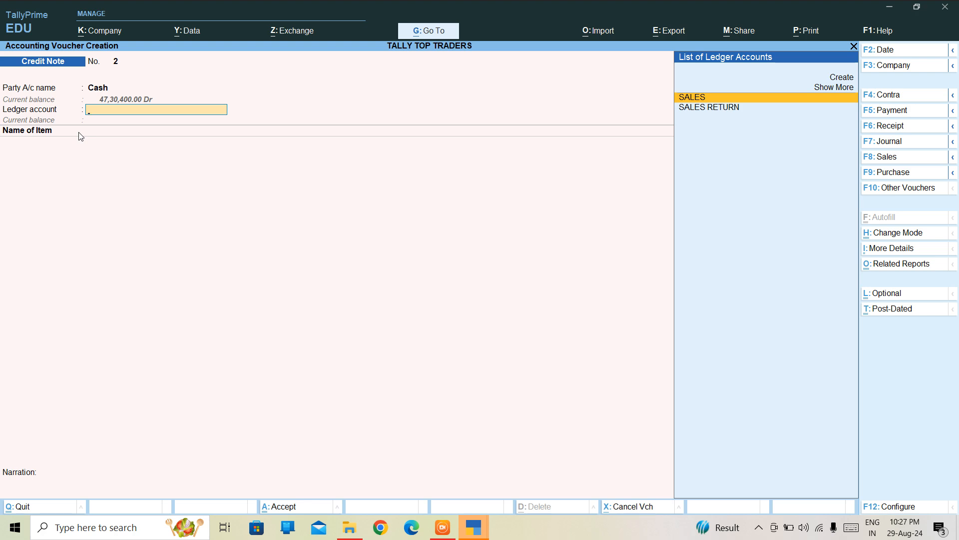
{"action": "key", "text": "Escape"}
{"action": "key", "text": "y"}
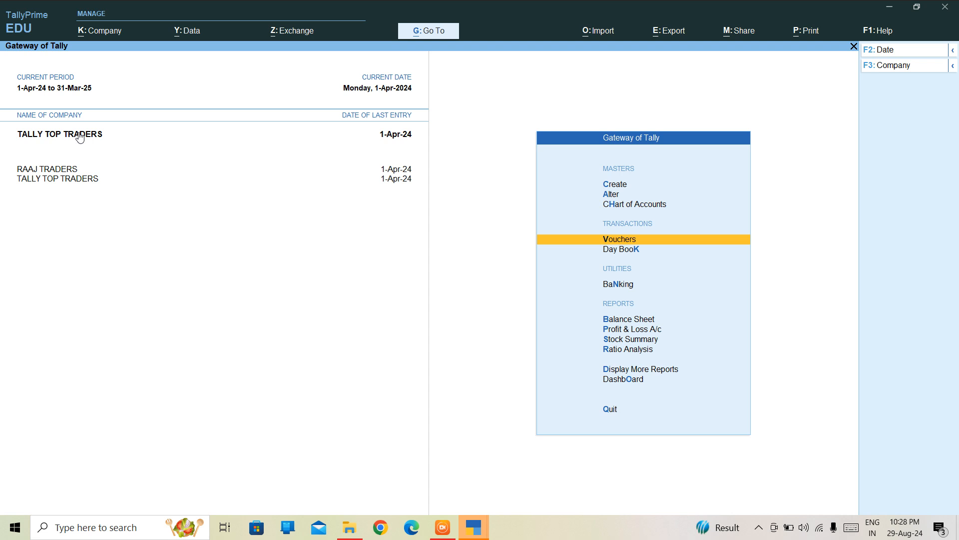
Reopen voucher entry and show the inactive types in the list of voucher types.
{"action": "key", "text": "Return"}
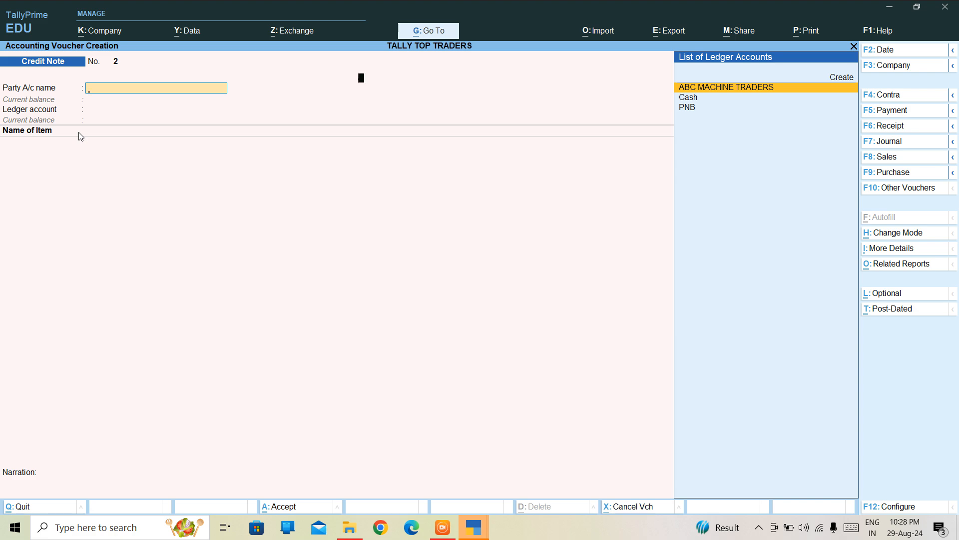
{"action": "key", "text": "F10"}
{"action": "key", "text": "Down"}
{"action": "key", "text": "Down"}
{"action": "key", "text": "Down"}
{"action": "key", "text": "Down"}
{"action": "key", "text": "Down"}
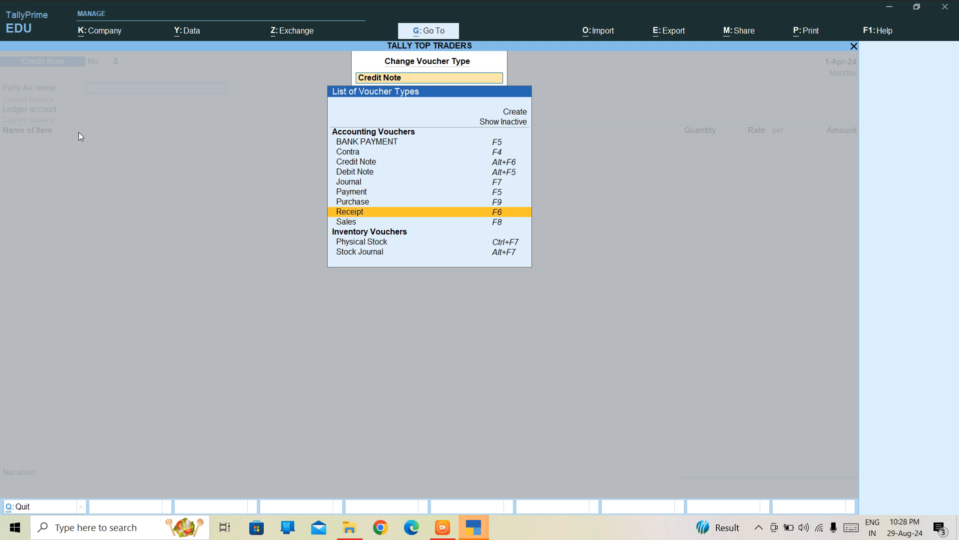
{"action": "key", "text": "Up"}
{"action": "key", "text": "Up"}
{"action": "key", "text": "Up"}
{"action": "key", "text": "Up"}
{"action": "key", "text": "Up"}
{"action": "key", "text": "Up"}
{"action": "key", "text": "Up"}
{"action": "key", "text": "Up"}
{"action": "key", "text": "Up"}
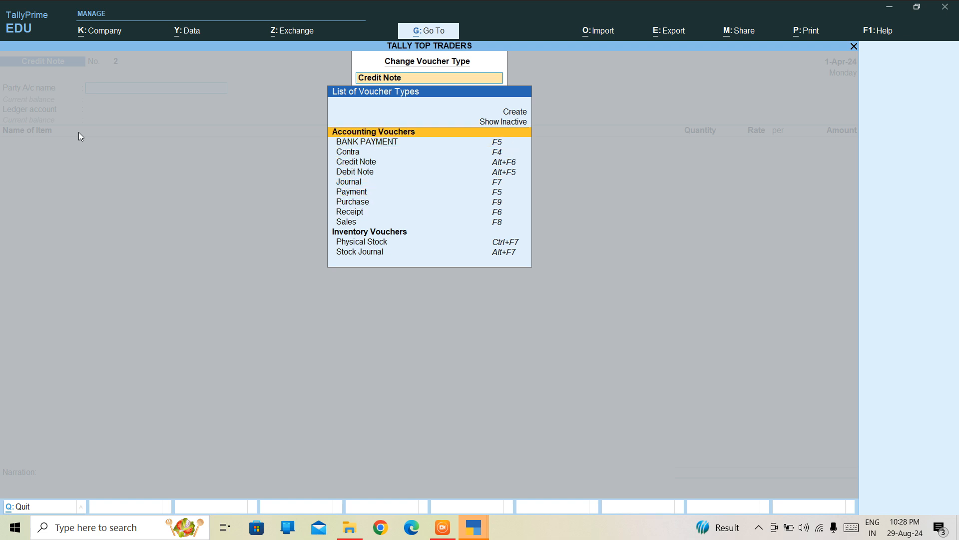
{"action": "key", "text": "Return"}
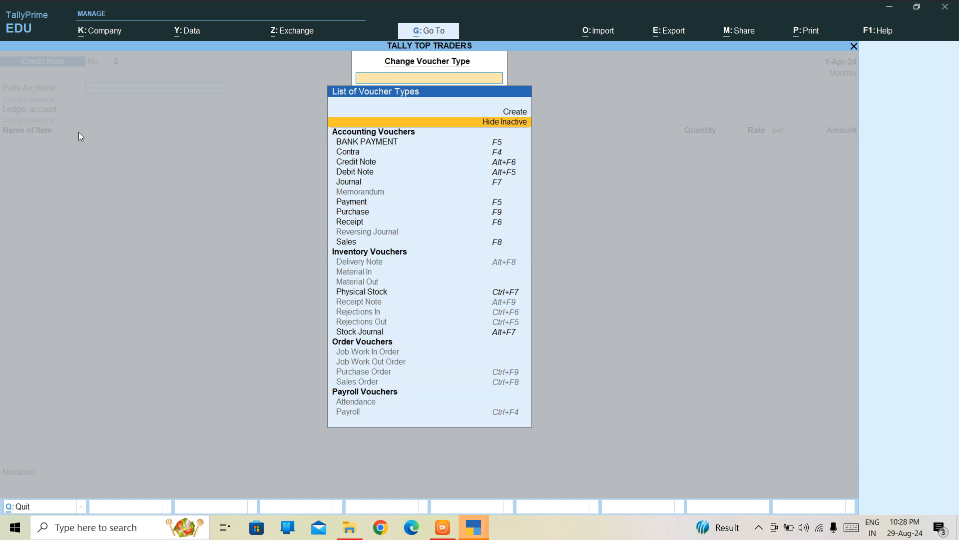
Change the voucher type to Memorandum and activate that voucher type.
{"action": "type", "text": "M"}
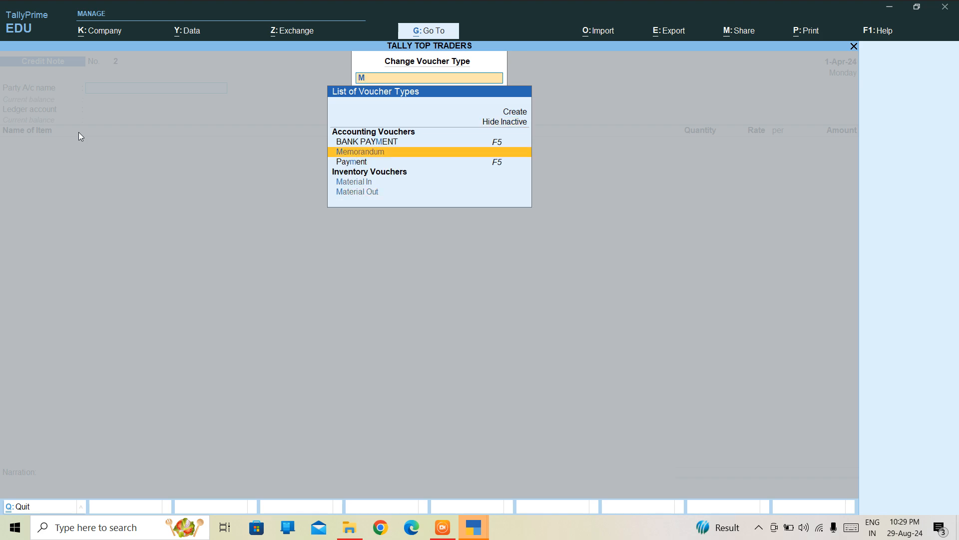
{"action": "key", "text": "Return"}
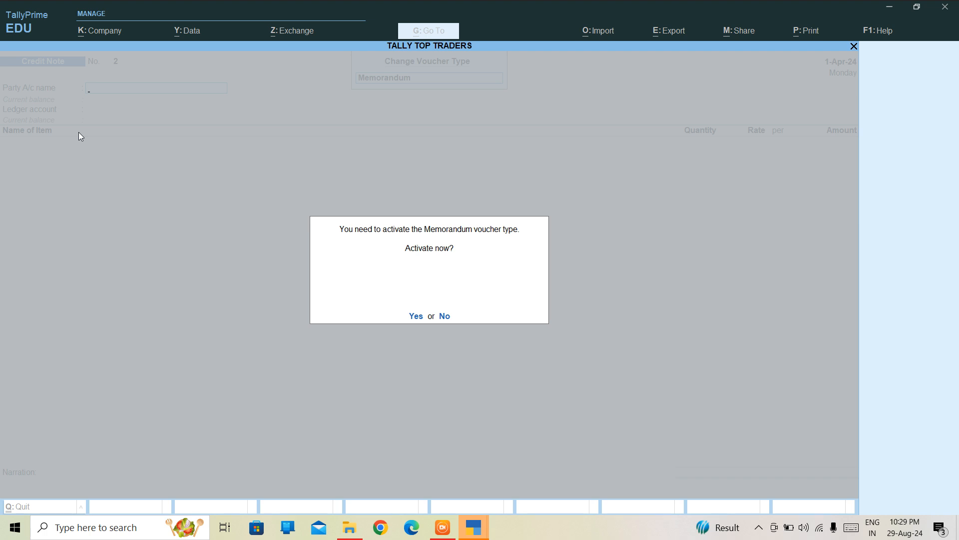
{"action": "key", "text": "Return"}
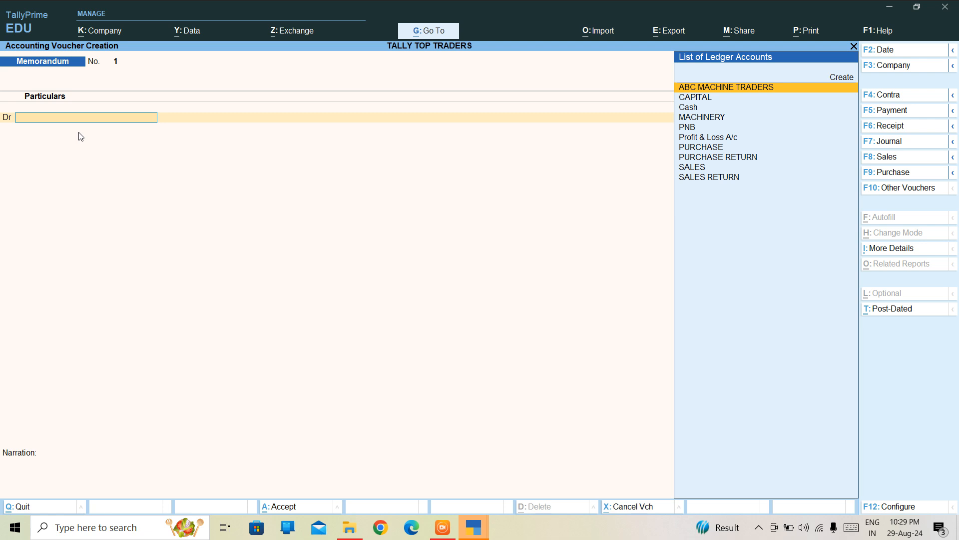
Create a CONVEYANCE ledger under Indirect Expenses and use it as the memorandum's debit ledger.
{"action": "key", "text": "alt+c"}
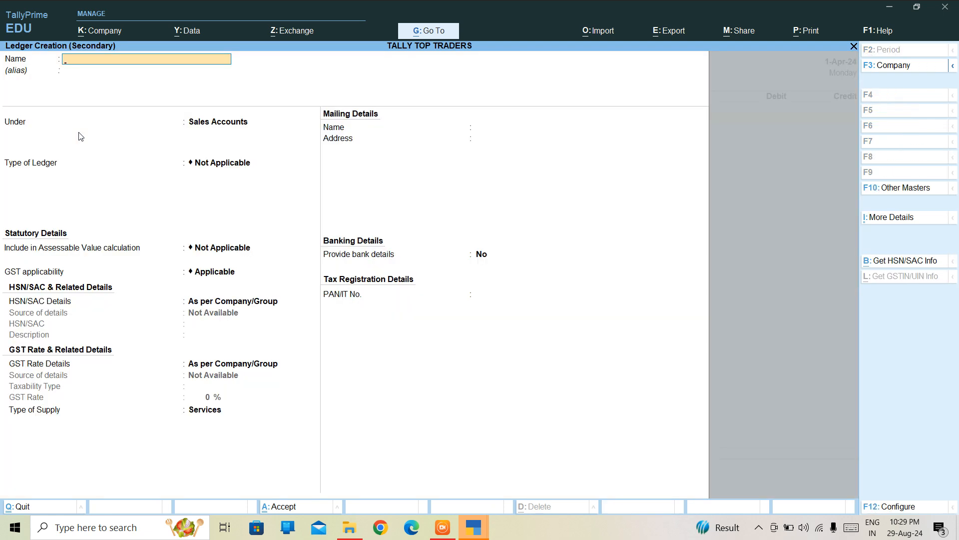
{"action": "type", "text": "CONVEY"}
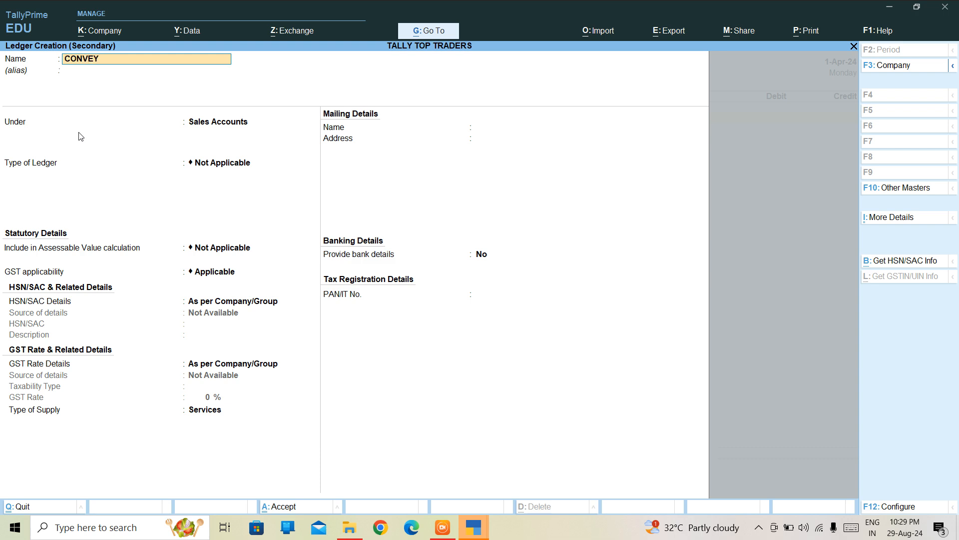
{"action": "type", "text": "ANCE"}
{"action": "key", "text": "Return"}
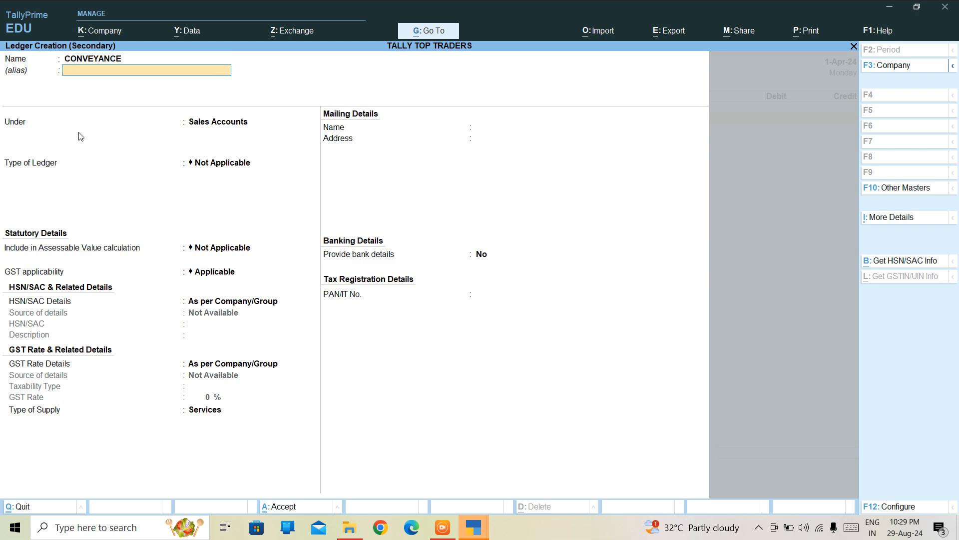
{"action": "key", "text": "Return"}
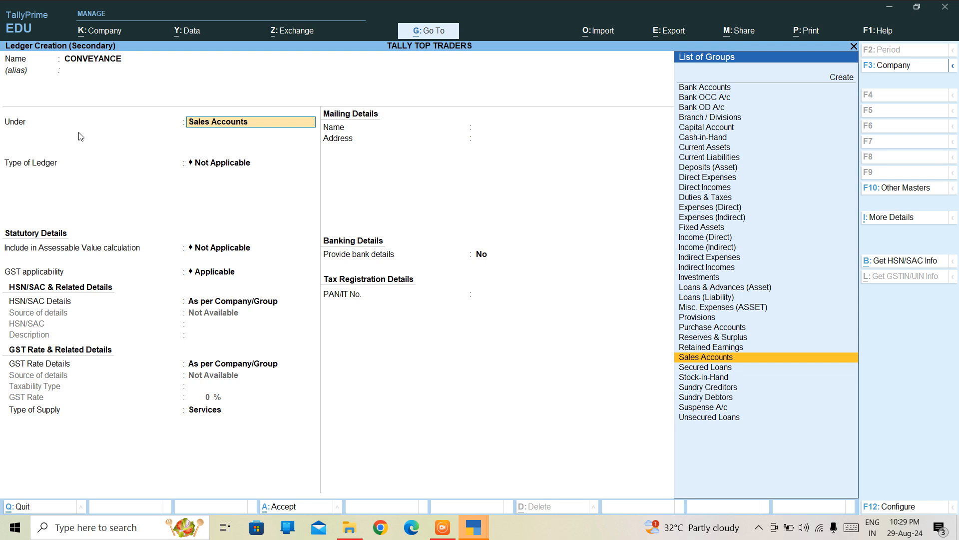
{"action": "type", "text": "ind"}
{"action": "key", "text": "Down"}
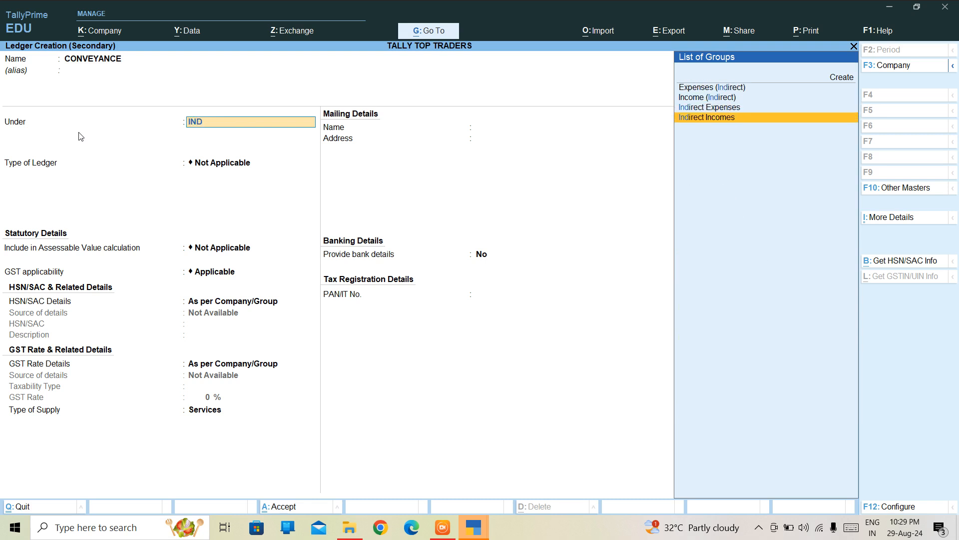
{"action": "key", "text": "Up"}
{"action": "key", "text": "Return"}
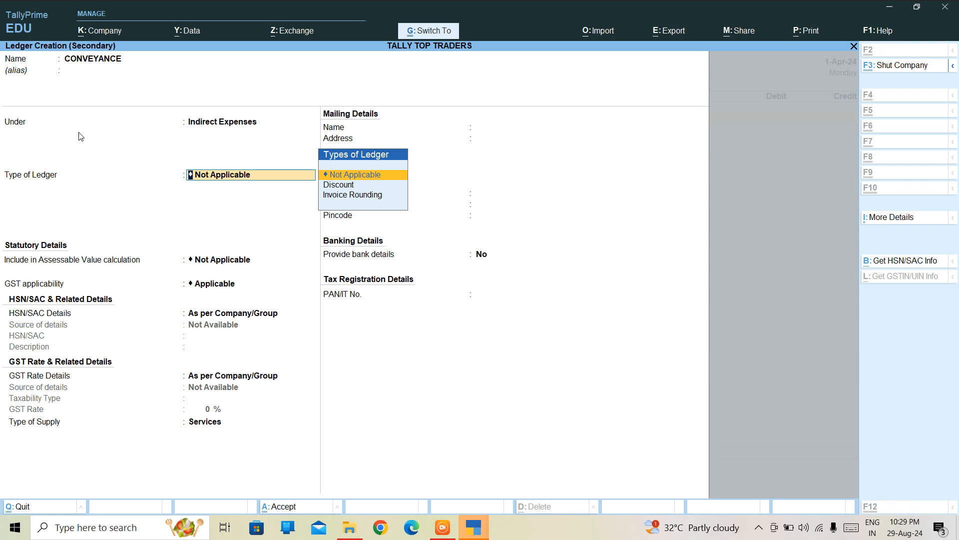
{"action": "key", "text": "ctrl+a"}
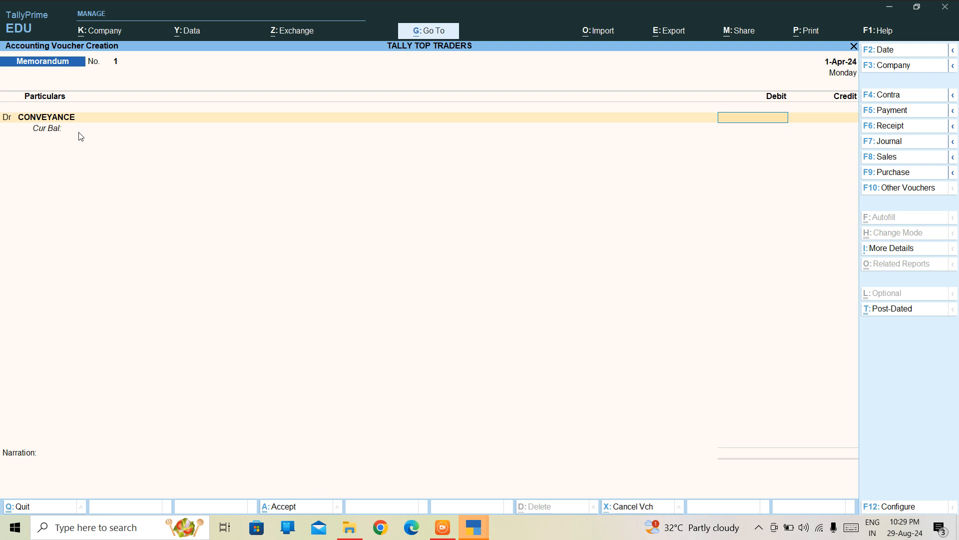
Debit CONVEYANCE with 20000, credit Cash with the same amount and save the memorandum voucher.
{"action": "type", "text": "20000"}
{"action": "key", "text": "Return"}
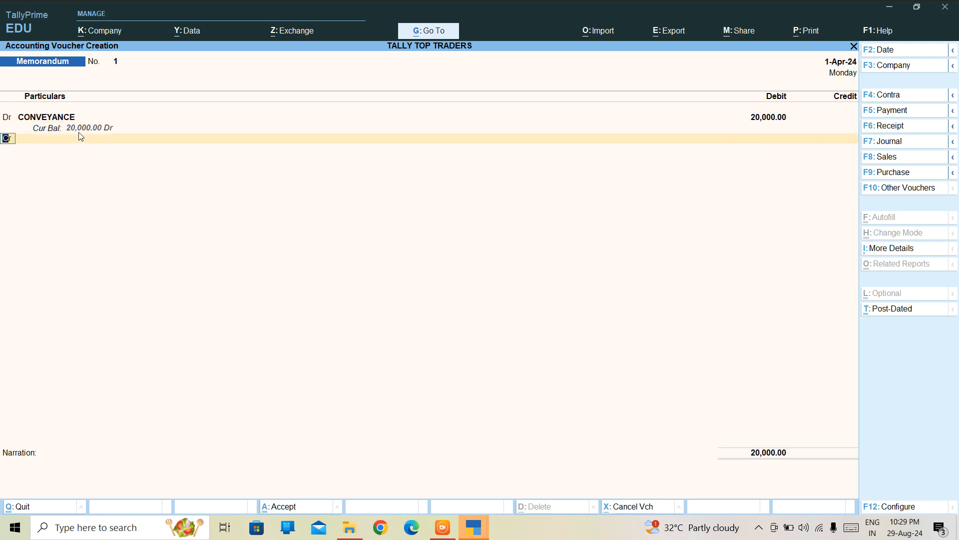
{"action": "key", "text": "Return"}
{"action": "type", "text": "CAS"}
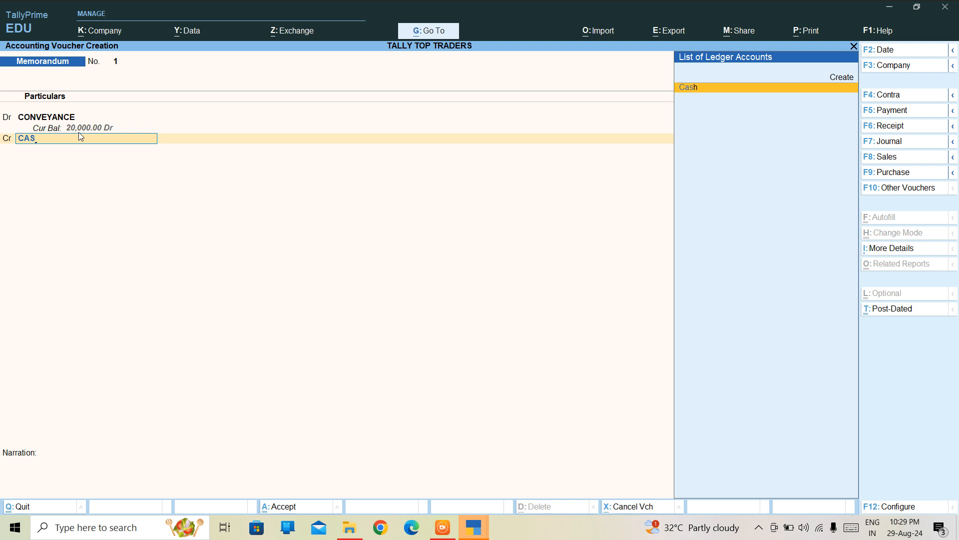
{"action": "key", "text": "Return"}
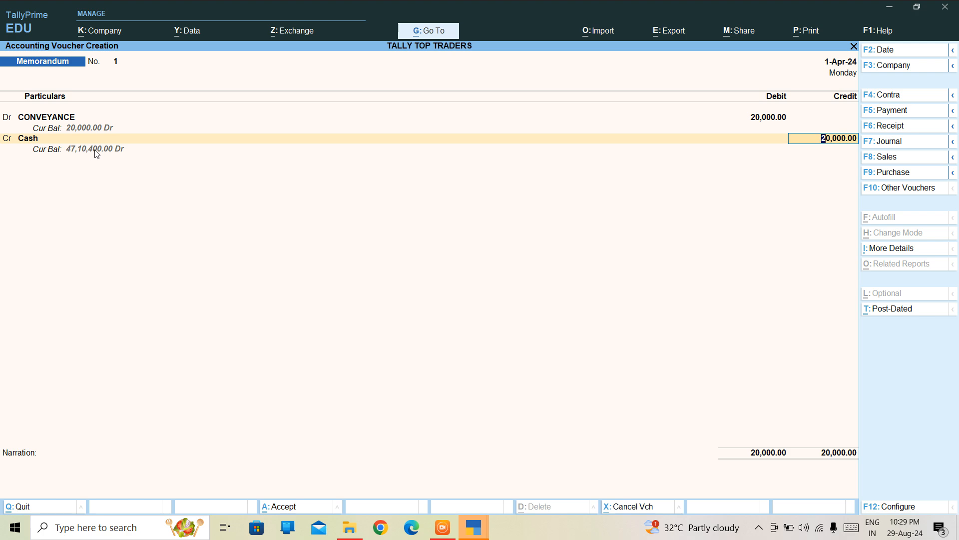
{"action": "key", "text": "ctrl+a"}
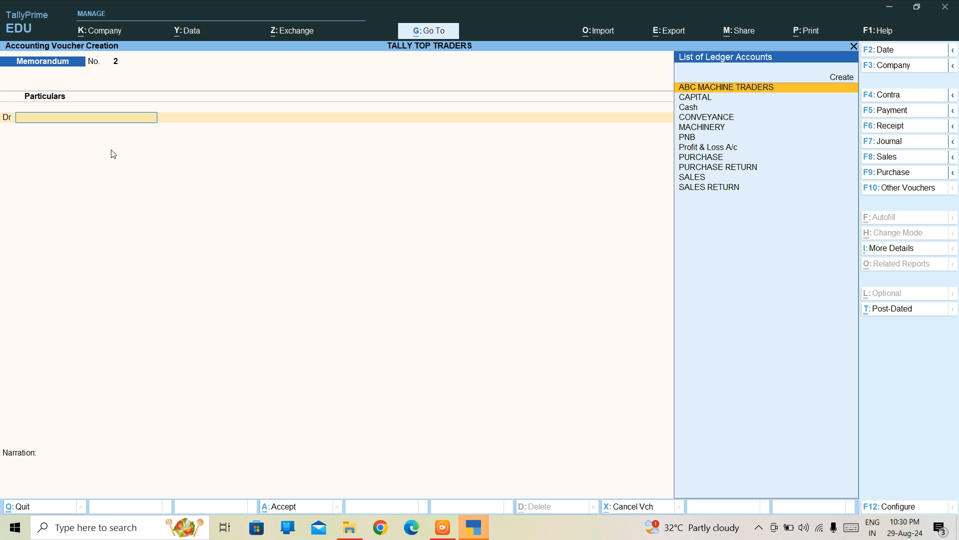
Check the current Cash balance by choosing Cash as the debit ledger in a new memorandum voucher, and quit without saving.
{"action": "type", "text": "CASH"}
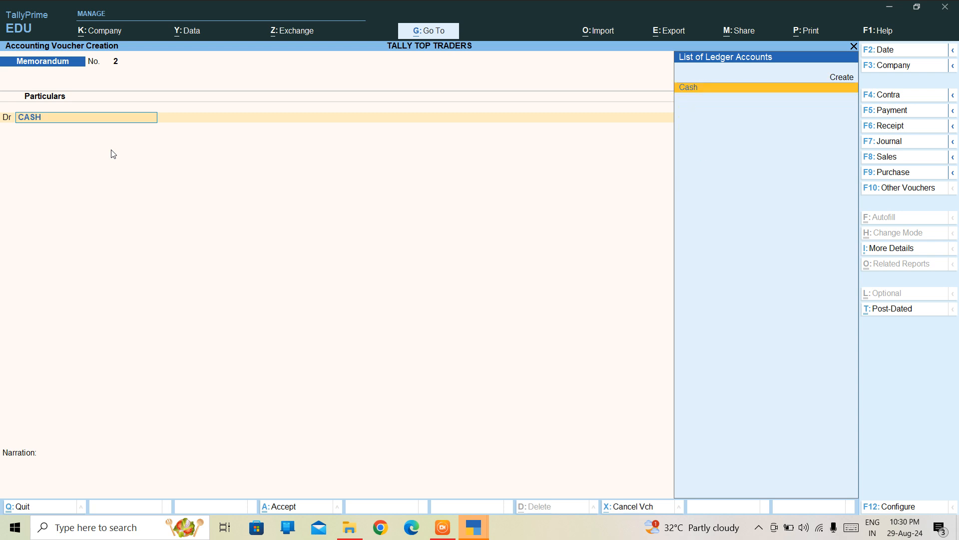
{"action": "key", "text": "Return"}
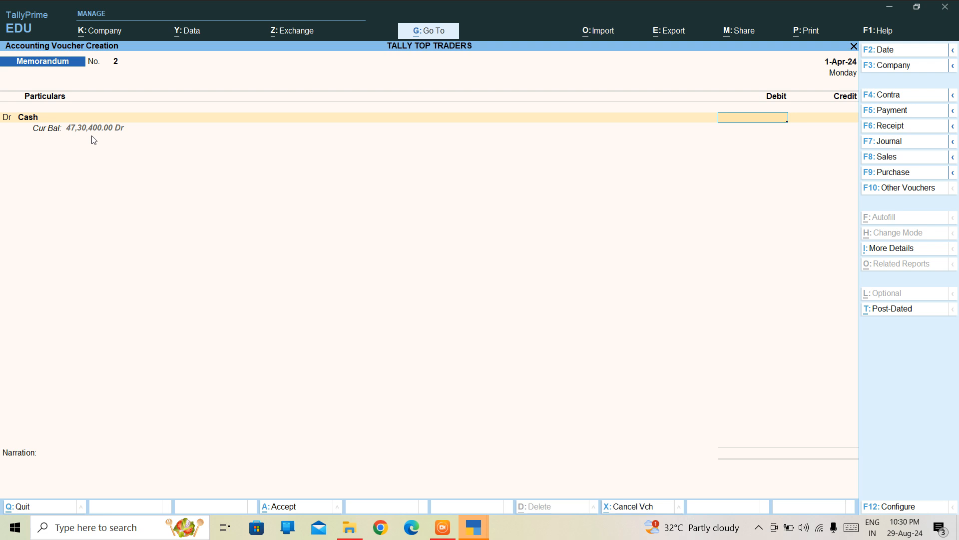
{"action": "key", "text": "Escape"}
{"action": "key", "text": "y"}
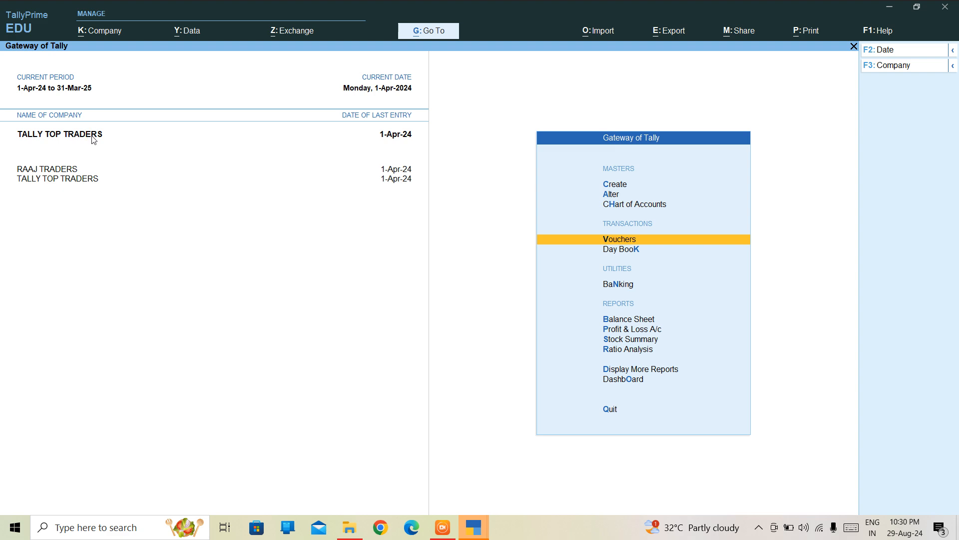
Start a purchase voucher with supplier invoice number 1 and ABC MACHINE TRADERS as the party.
{"action": "key", "text": "Return"}
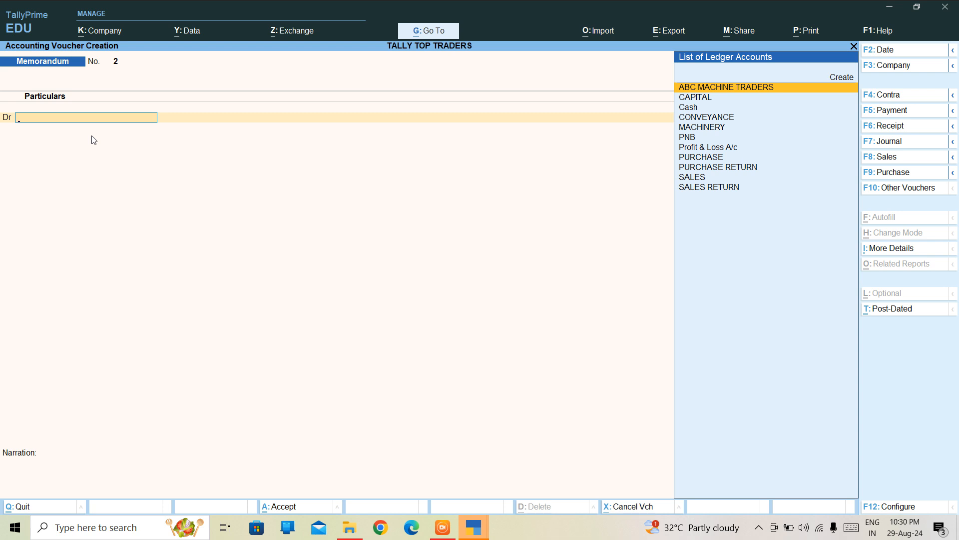
{"action": "key", "text": "F9"}
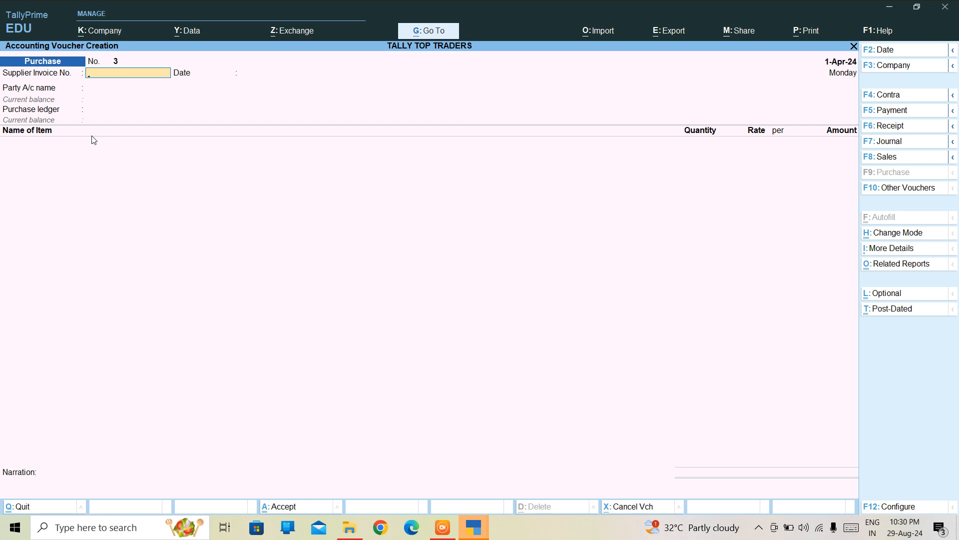
{"action": "type", "text": "1"}
{"action": "key", "text": "Return"}
{"action": "key", "text": "Return"}
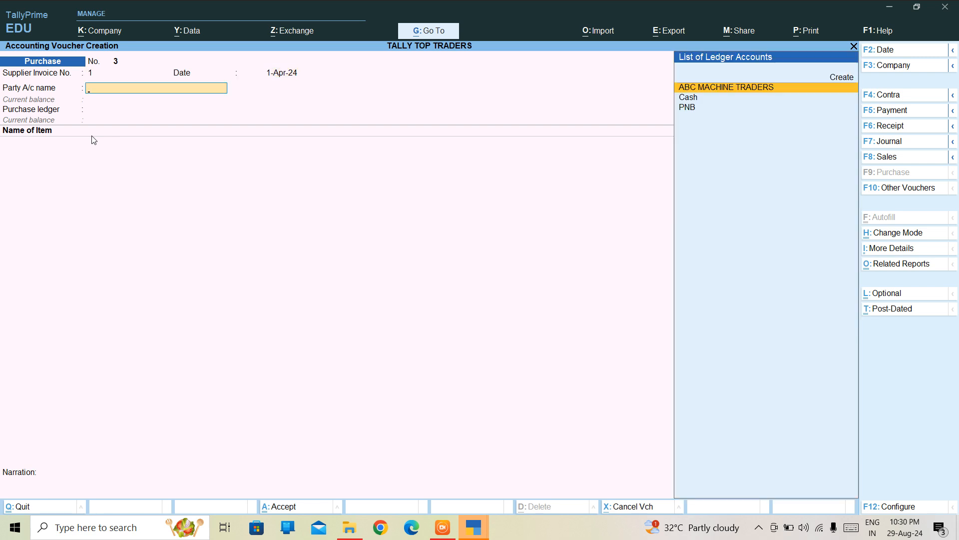
{"action": "key", "text": "Return"}
{"action": "key", "text": "Return"}
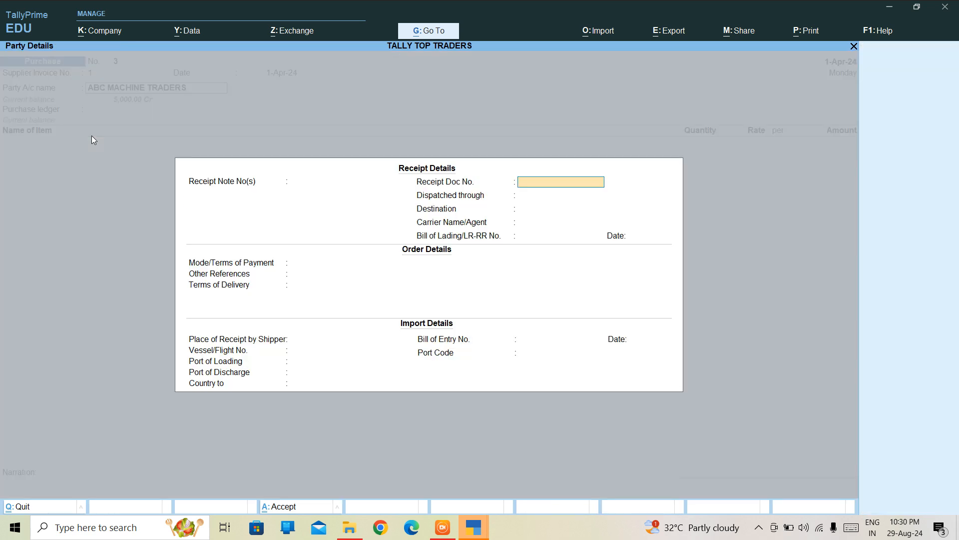
{"action": "key", "text": "Return"}
{"action": "key", "text": "Escape"}
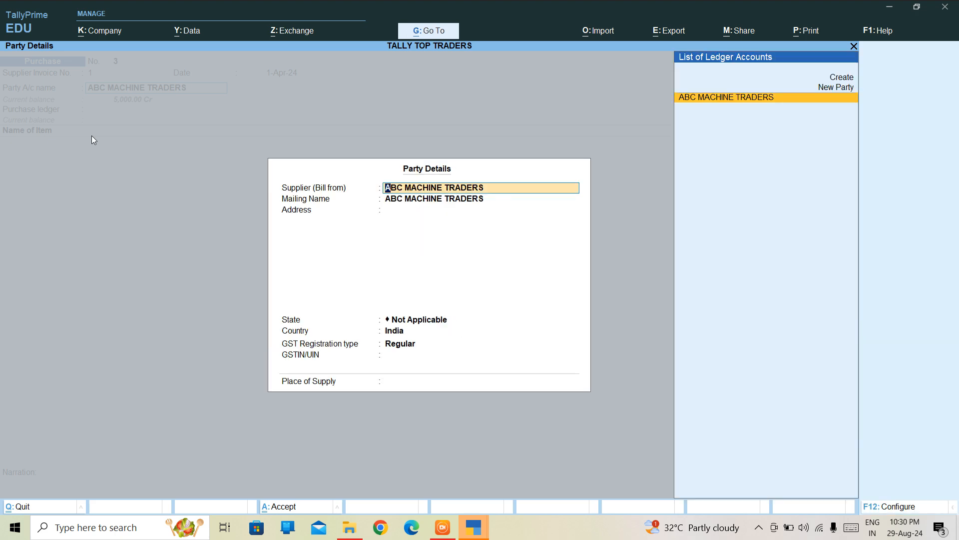
Set the supplier to CASH as a new party, enter the supplier's mailing name and accept the party details.
{"action": "type", "text": "CASH"}
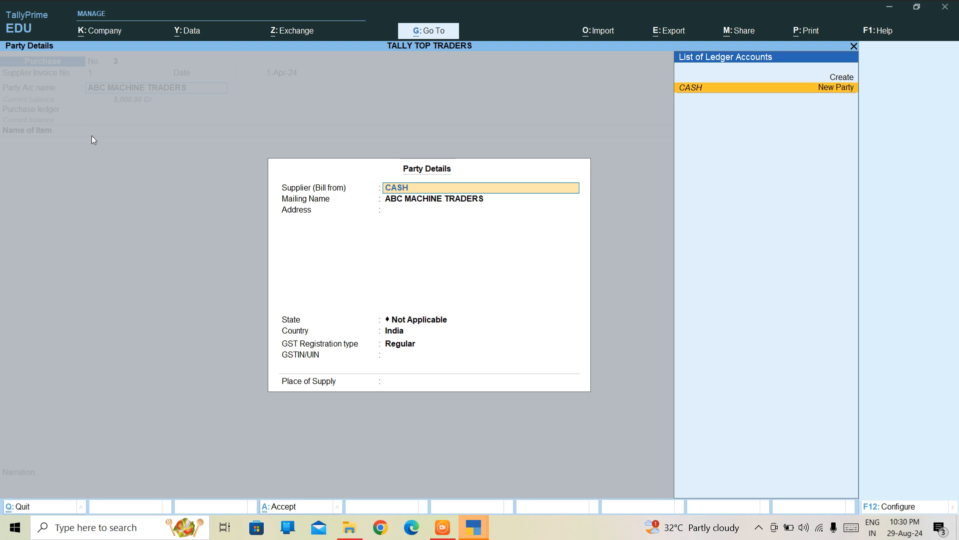
{"action": "key", "text": "Return"}
{"action": "key", "text": "Return"}
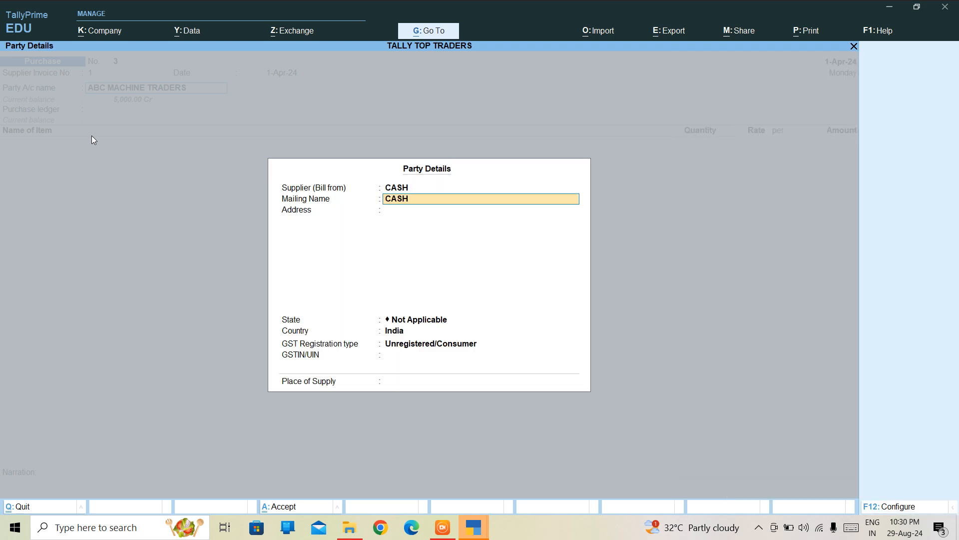
{"action": "type", "text": "MOHAN"}
{"action": "key", "text": "Return"}
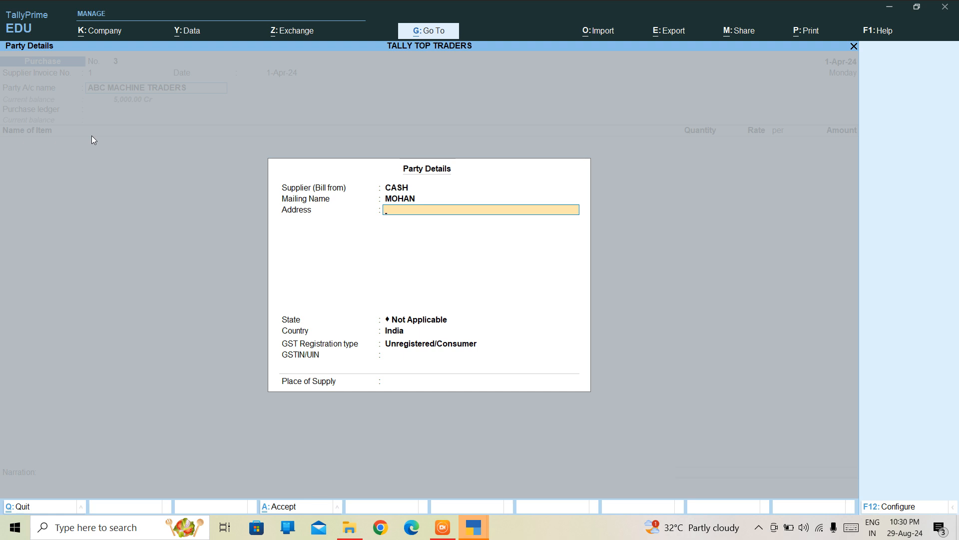
{"action": "type", "text": "DEKHI"}
{"action": "key", "text": "BackSpace"}
{"action": "key", "text": "BackSpace"}
{"action": "key", "text": "BackSpace"}
{"action": "key", "text": "ctrl+a"}
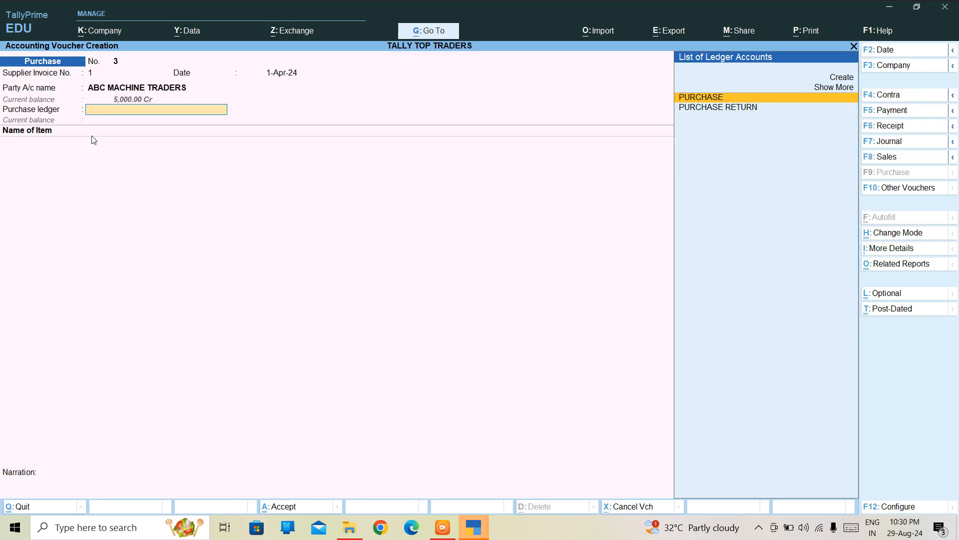
Use PURCHASE as the purchase ledger, change the voucher's party to Cash and accept the party details.
{"action": "key", "text": "Return"}
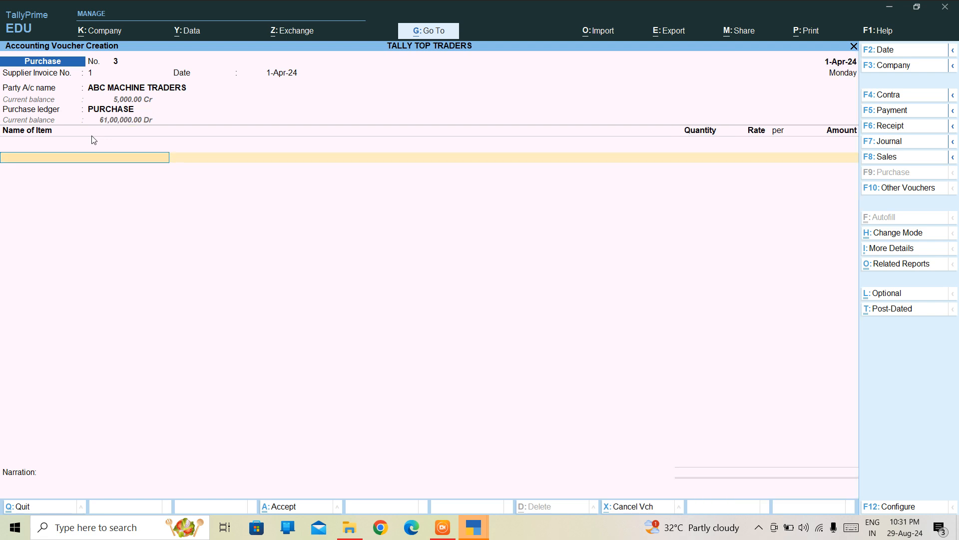
{"action": "key", "text": "BackSpace"}
{"action": "key", "text": "BackSpace"}
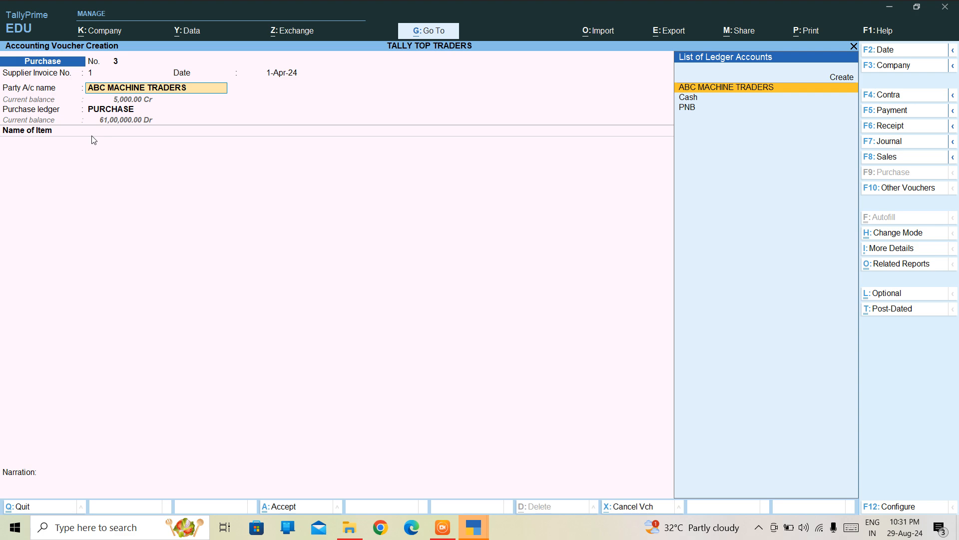
{"action": "key", "text": "Down"}
{"action": "key", "text": "Return"}
{"action": "key", "text": "ctrl+a"}
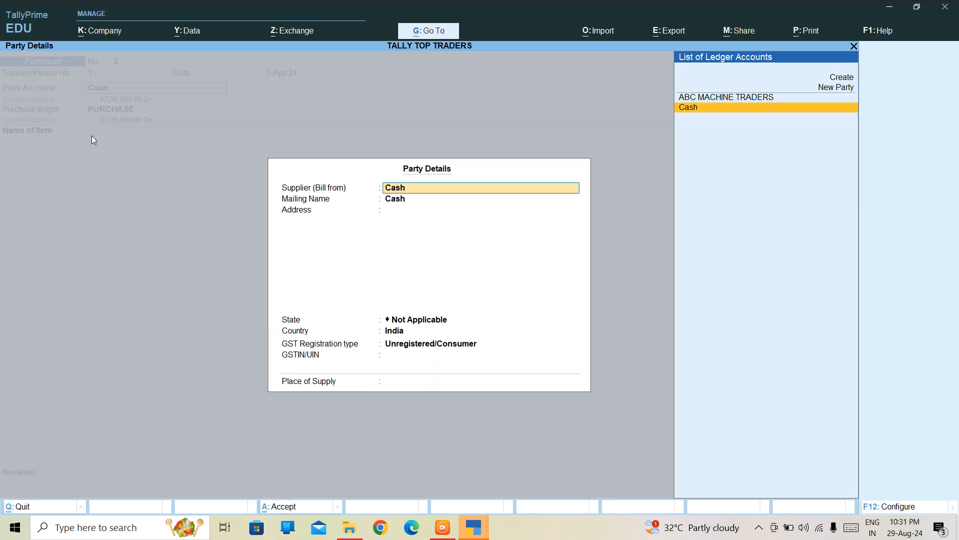
{"action": "key", "text": "ctrl+a"}
{"action": "key", "text": "Return"}
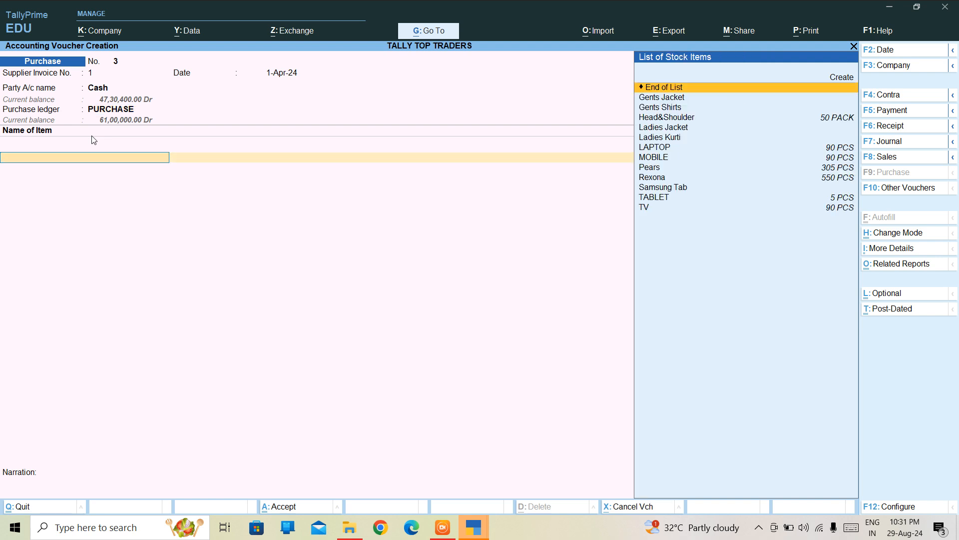
Add 100 PACK of Head&Shoulder at location DELHI to the purchase voucher at a rate of 100.00.
{"action": "key", "text": "Down"}
{"action": "key", "text": "Down"}
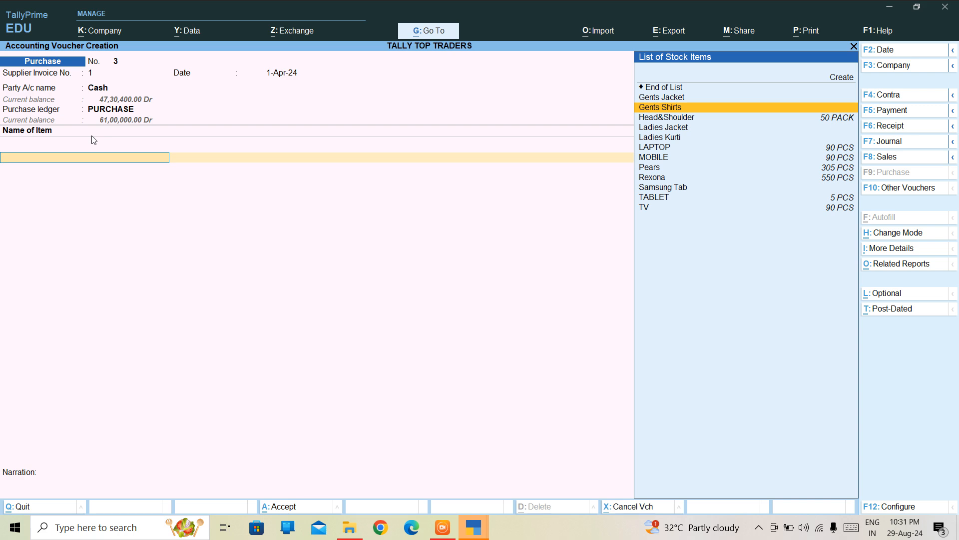
{"action": "key", "text": "Down"}
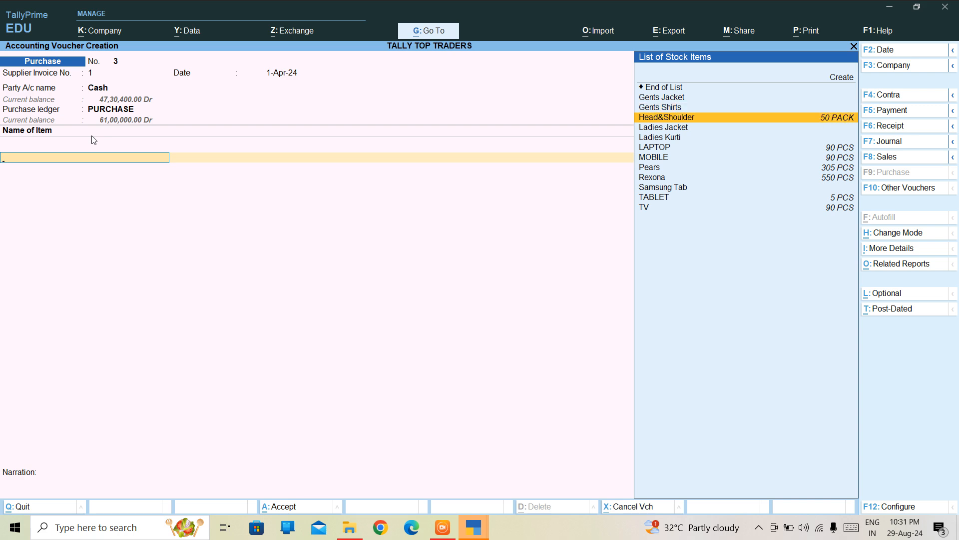
{"action": "key", "text": "Return"}
{"action": "type", "text": "DE"}
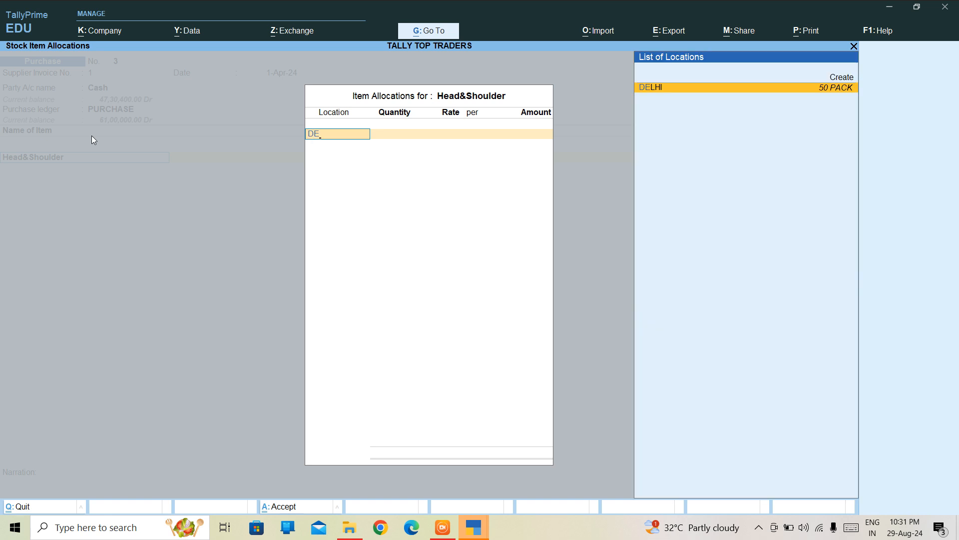
{"action": "key", "text": "Return"}
{"action": "type", "text": "1"}
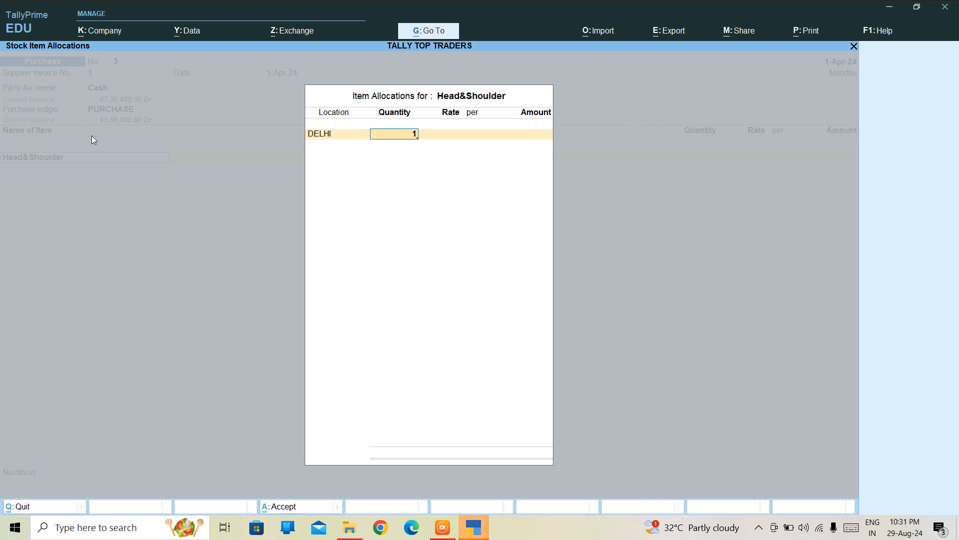
{"action": "type", "text": "00"}
{"action": "key", "text": "Return"}
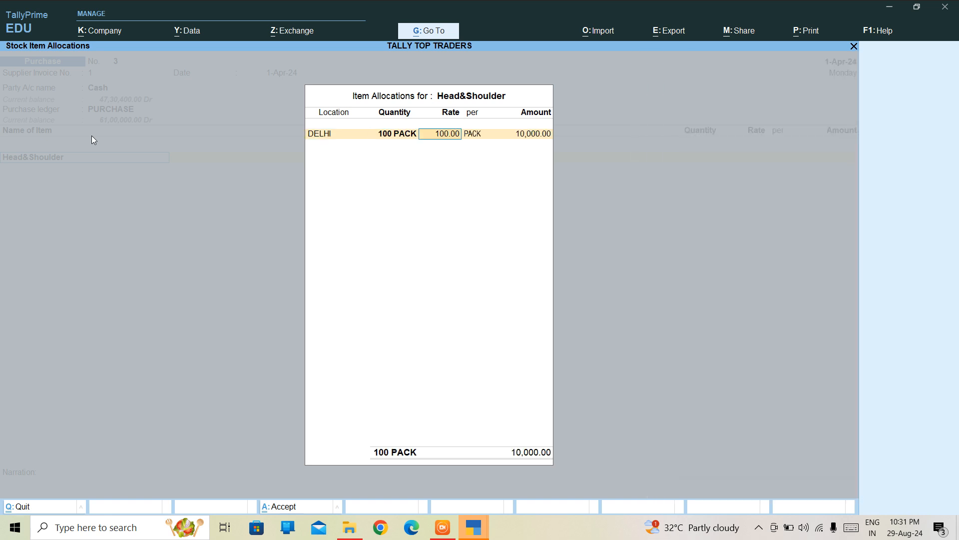
{"action": "key", "text": "Return"}
{"action": "key", "text": "Return"}
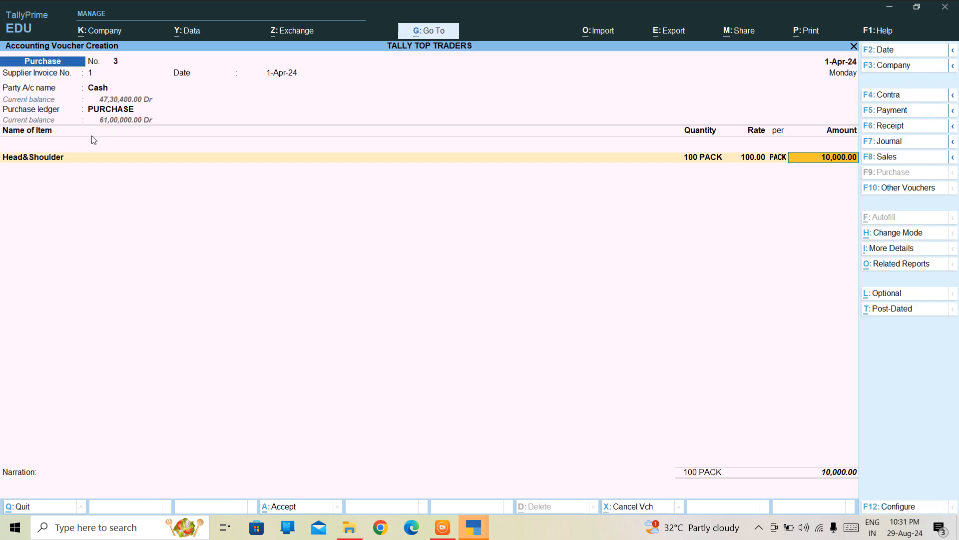
Abandon the purchase voucher without saving and return to the Gateway of Tally.
{"action": "key", "text": "ctrl"}
{"action": "key", "text": "Up"}
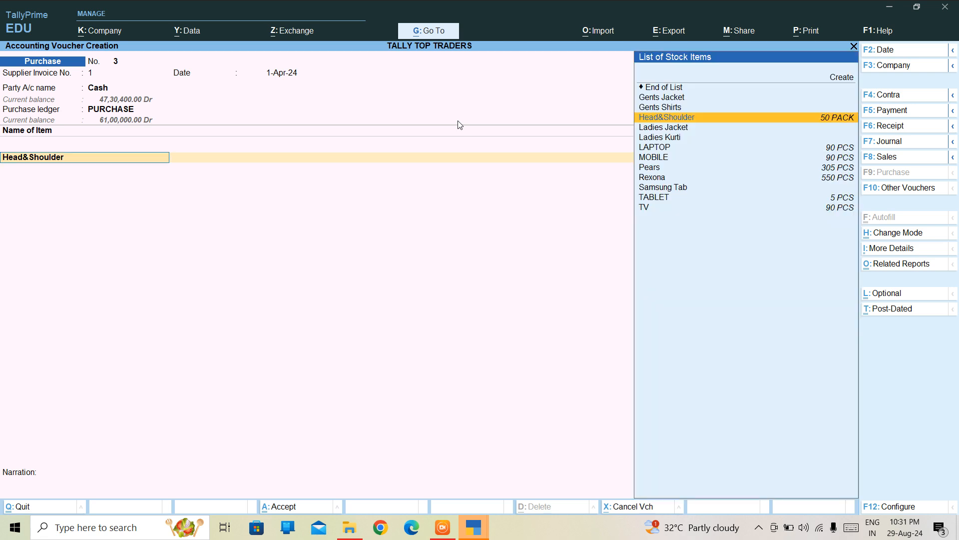
{"action": "key", "text": "BackSpace"}
{"action": "key", "text": "Escape"}
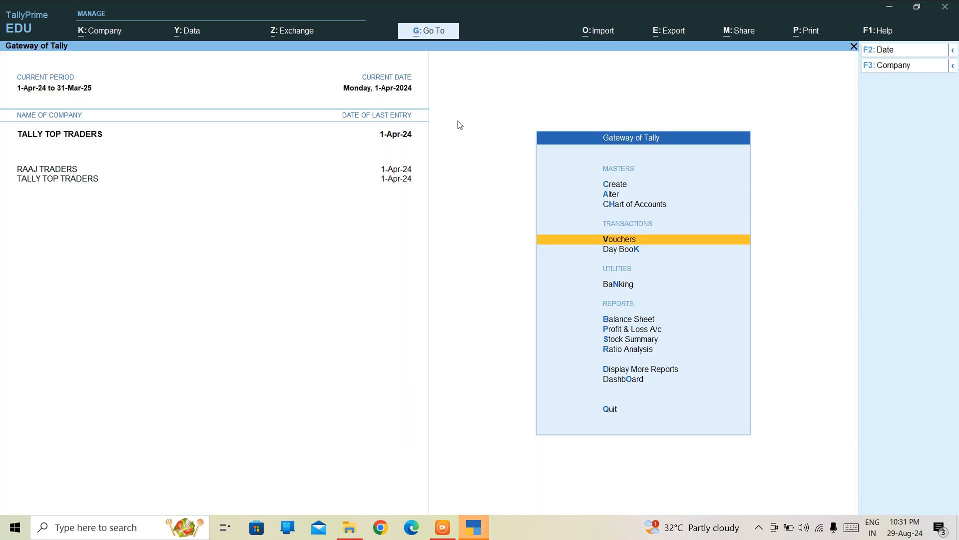
Reopen voucher entry and include the inactive types when choosing another voucher type.
{"action": "key", "text": "Return"}
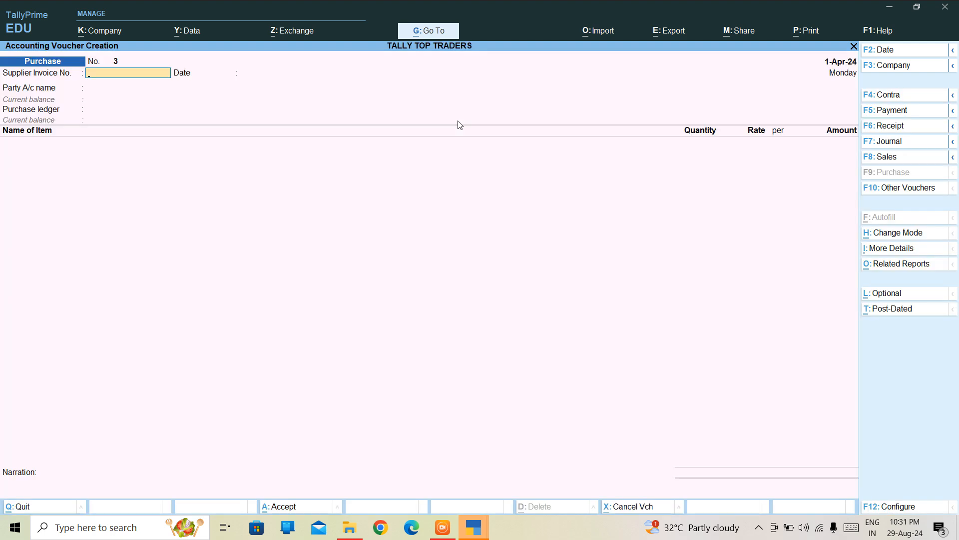
{"action": "key", "text": "F10"}
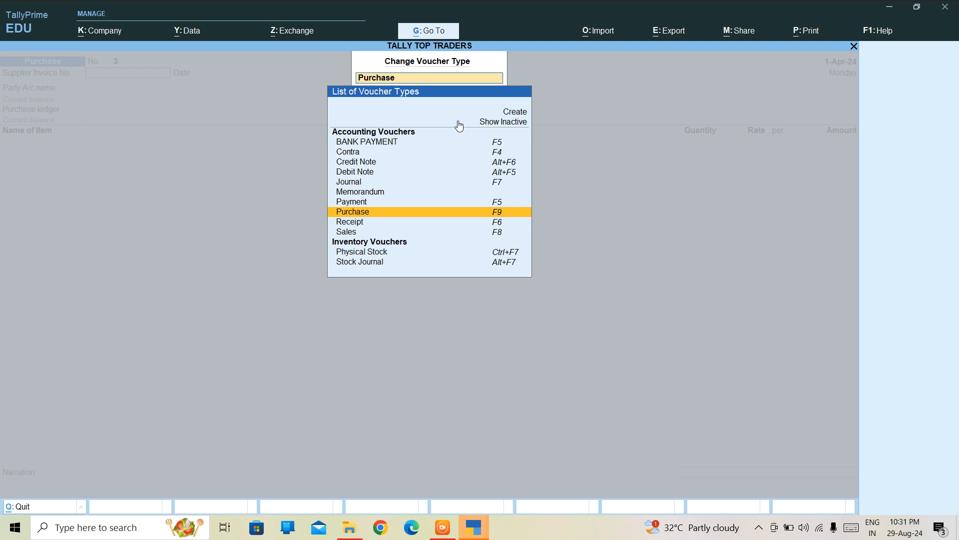
{"action": "key", "text": "Up"}
{"action": "key", "text": "Up"}
{"action": "key", "text": "Up"}
{"action": "key", "text": "Up"}
{"action": "key", "text": "Up"}
{"action": "key", "text": "Up"}
{"action": "key", "text": "Up"}
{"action": "key", "text": "Up"}
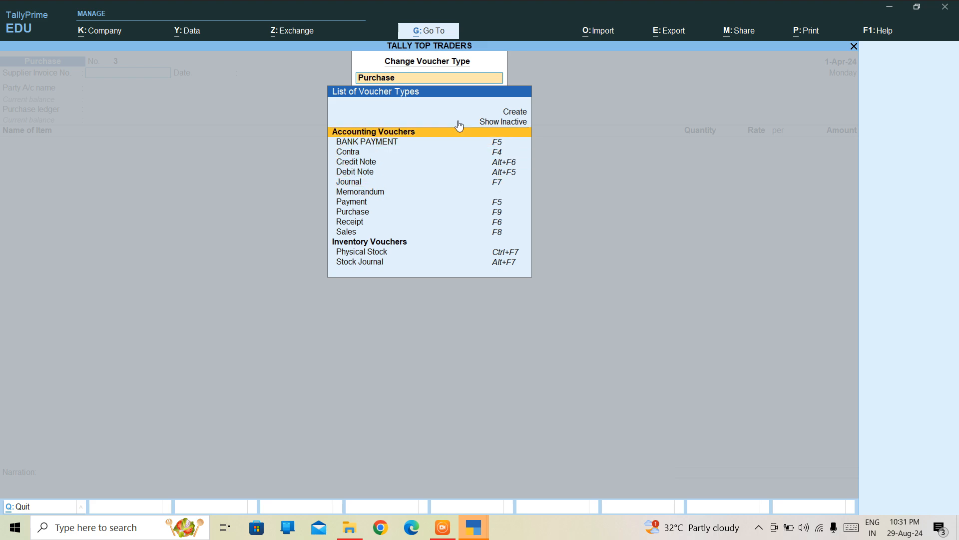
{"action": "key", "text": "Up"}
{"action": "key", "text": "Return"}
Change the voucher type to Purchase Order and activate that voucher type.
{"action": "key", "text": "Down"}
{"action": "key", "text": "Down"}
{"action": "key", "text": "Down"}
{"action": "key", "text": "Down"}
{"action": "key", "text": "Down"}
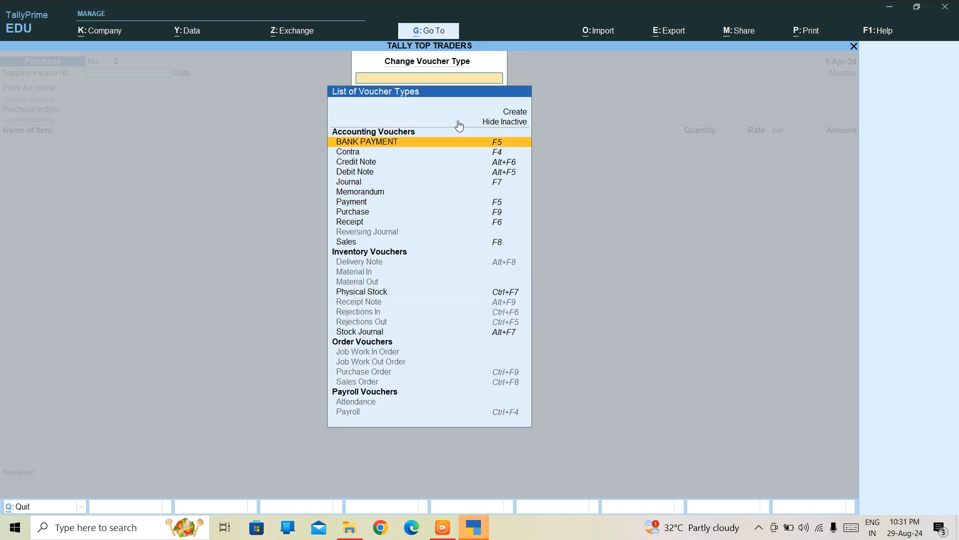
{"action": "type", "text": "PU"}
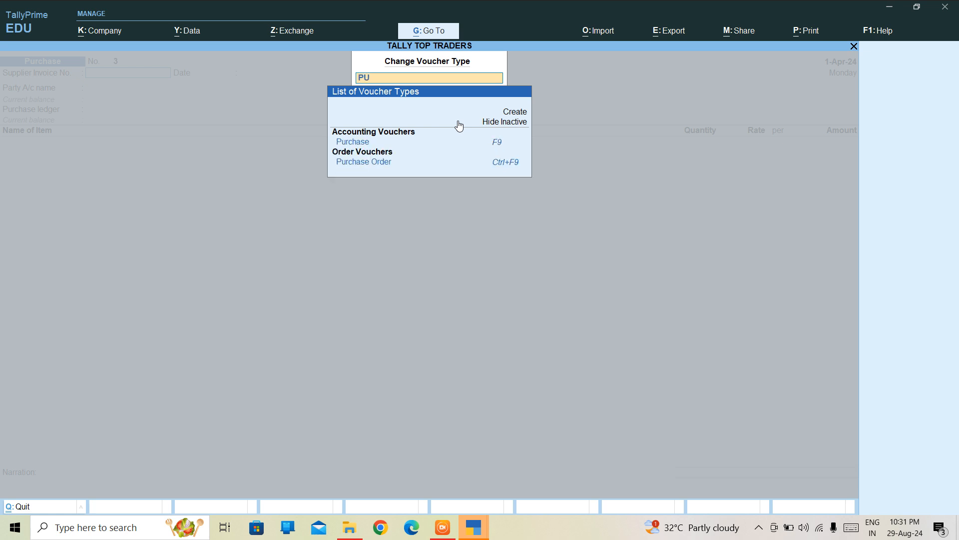
{"action": "key", "text": "Down"}
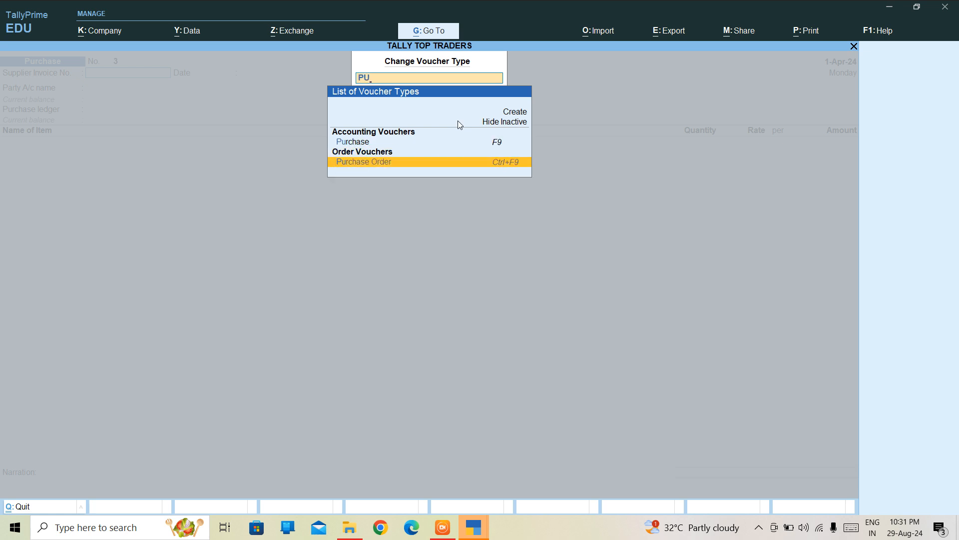
{"action": "key", "text": "Return"}
{"action": "key", "text": "y"}
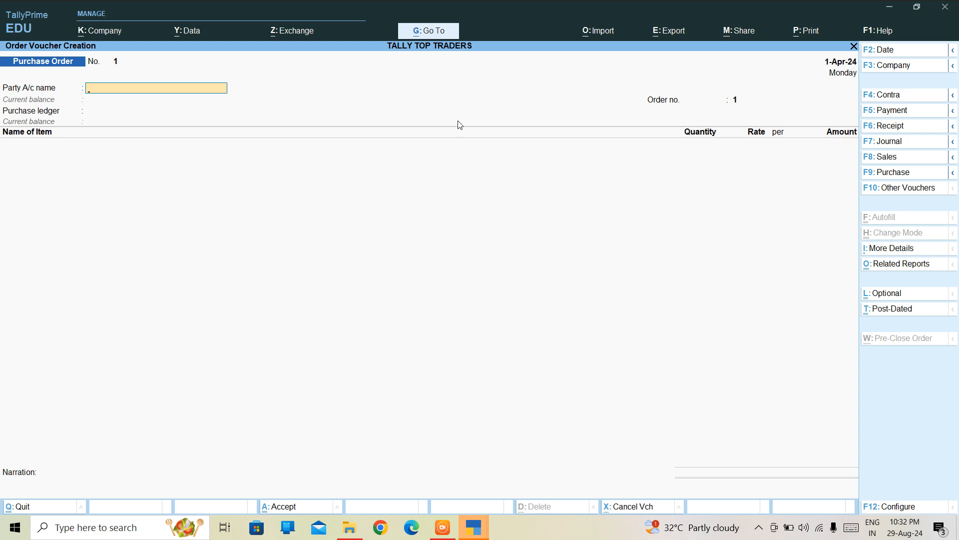
Set Cash as the purchase order's party with its default details and PURCHASE as the purchase ledger.
{"action": "type", "text": "CA"}
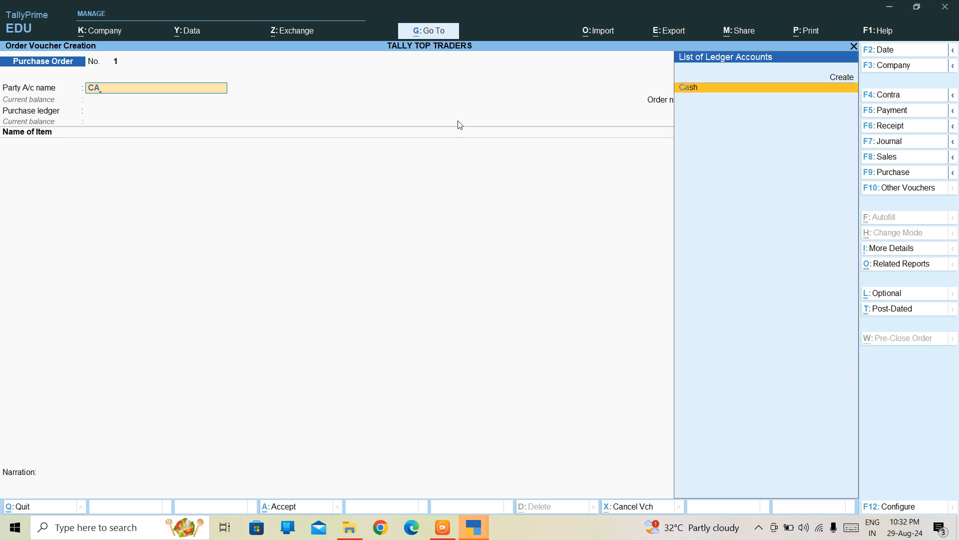
{"action": "key", "text": "Return"}
{"action": "key", "text": "ctrl+a"}
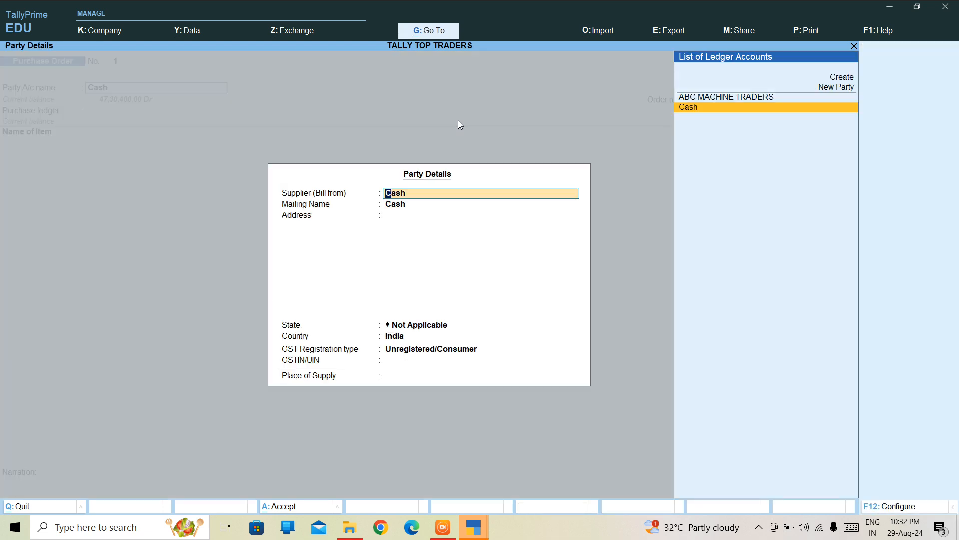
{"action": "key", "text": "ctrl+a"}
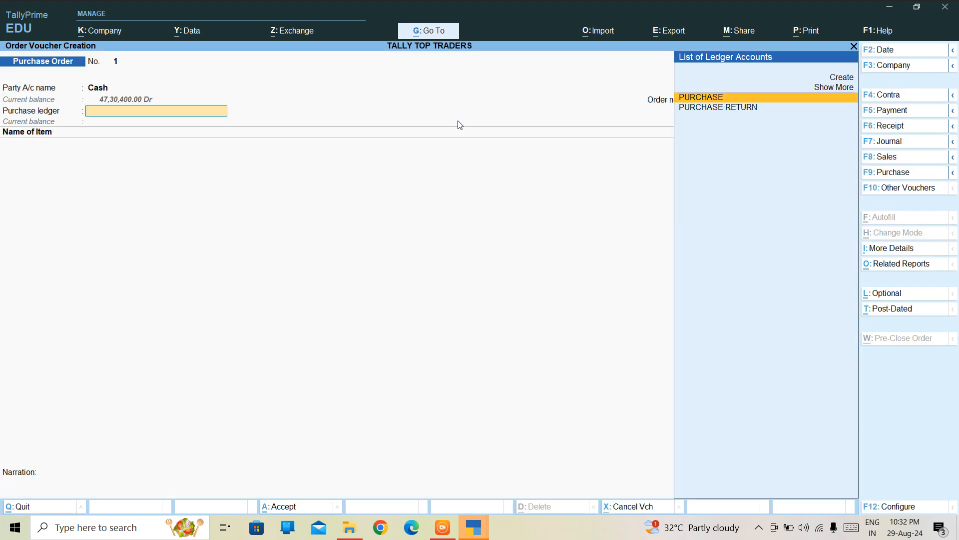
{"action": "key", "text": "Return"}
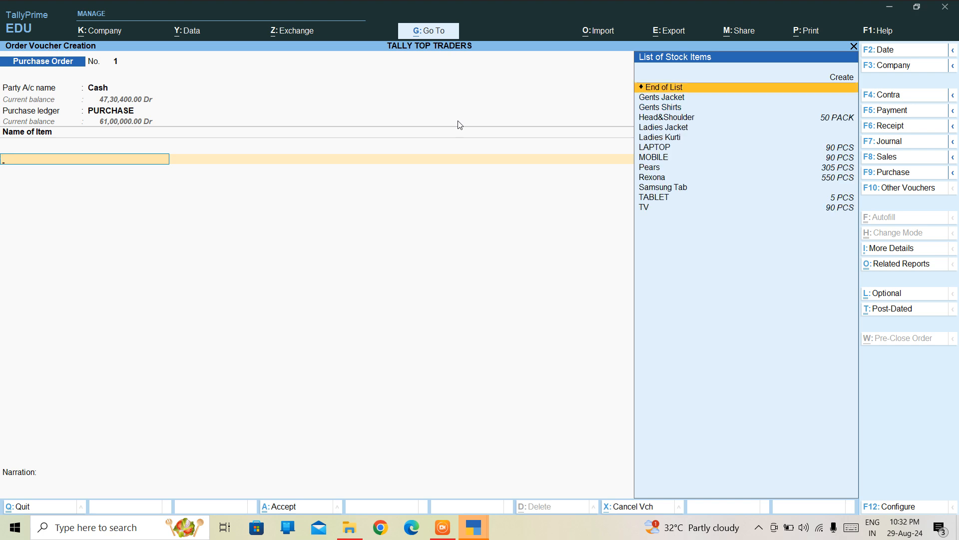
Add Head&Shoulder to the purchase order, due on 1-Apr-24 at location DELHI, with quantity 100 PACK at rate 100.00.
{"action": "key", "text": "Down"}
{"action": "key", "text": "Down"}
{"action": "key", "text": "Down"}
{"action": "key", "text": "Return"}
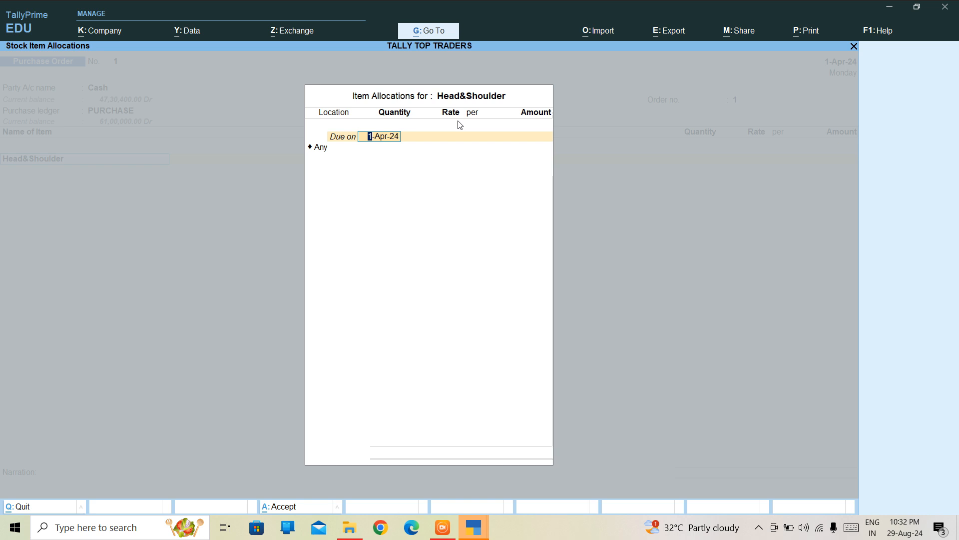
{"action": "key", "text": "Return"}
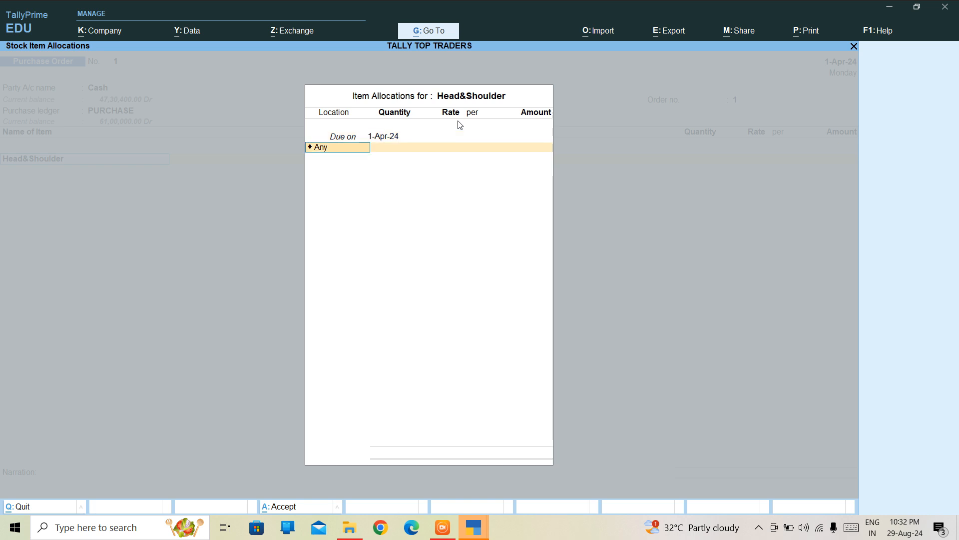
{"action": "type", "text": "D"}
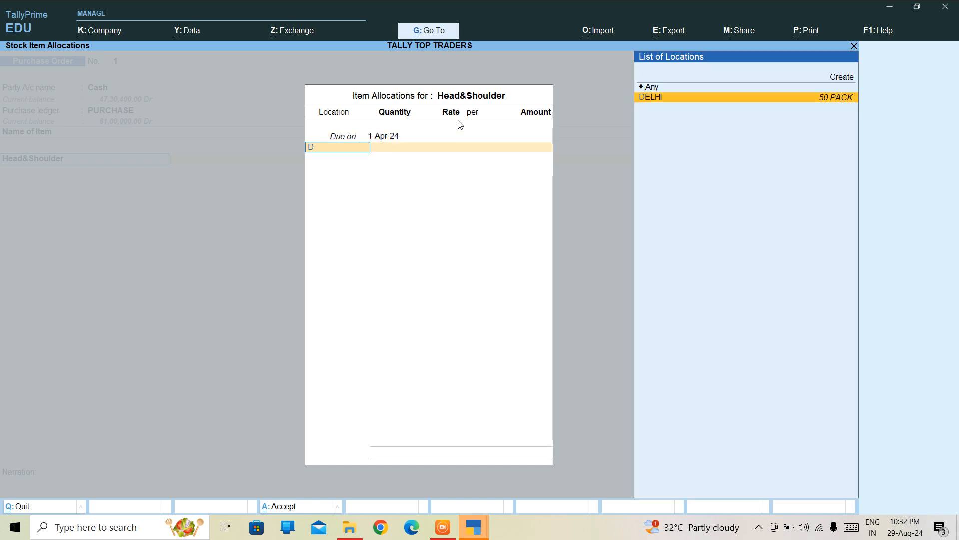
{"action": "key", "text": "Return"}
{"action": "type", "text": "100"}
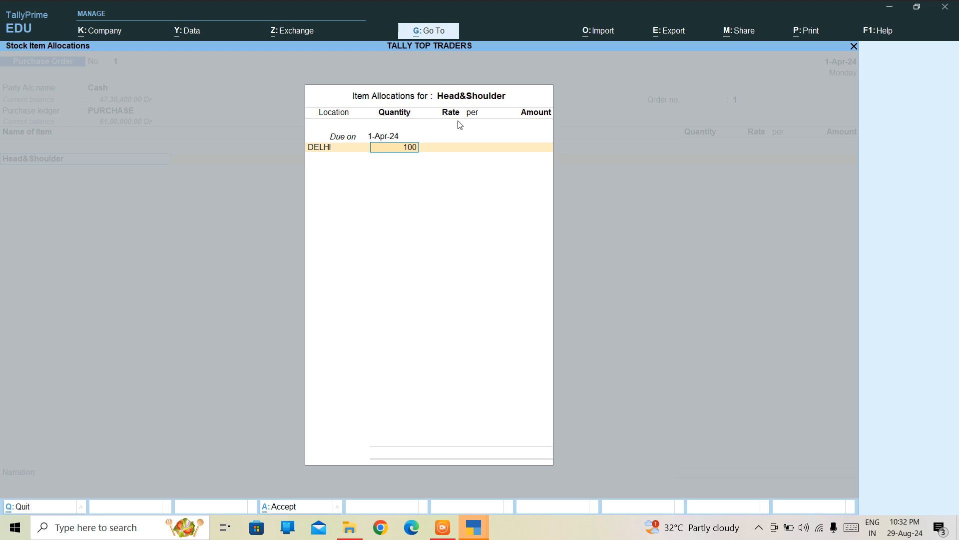
{"action": "key", "text": "Return"}
{"action": "key", "text": "Return"}
{"action": "key", "text": "Return"}
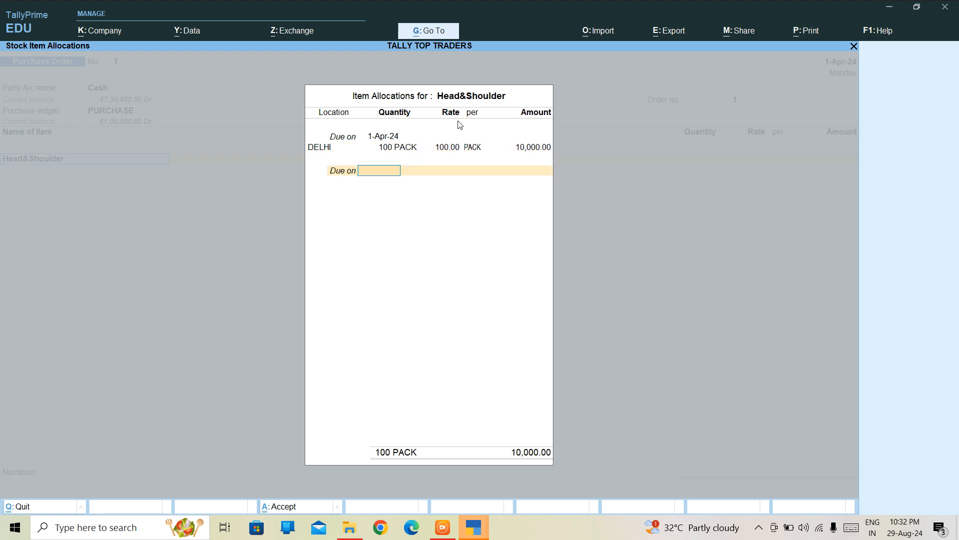
{"action": "key", "text": "Return"}
{"action": "key", "text": "Return"}
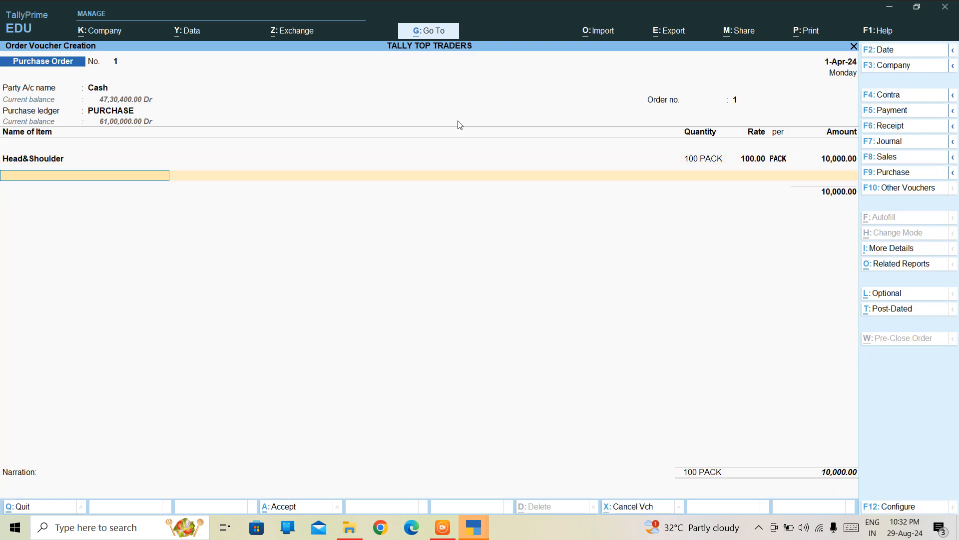
Choose Pears as the second stock item of the purchase order.
{"action": "type", "text": "D"}
{"action": "key", "text": "BackSpace"}
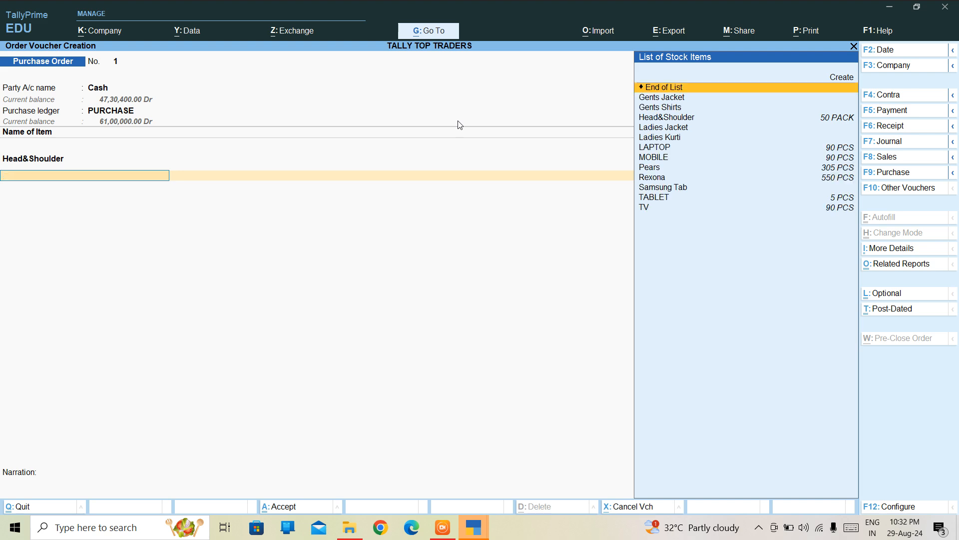
{"action": "key", "text": "Down"}
{"action": "key", "text": "Down"}
{"action": "key", "text": "Down"}
{"action": "key", "text": "Down"}
{"action": "key", "text": "Down"}
{"action": "key", "text": "Down"}
{"action": "key", "text": "Down"}
{"action": "key", "text": "Down"}
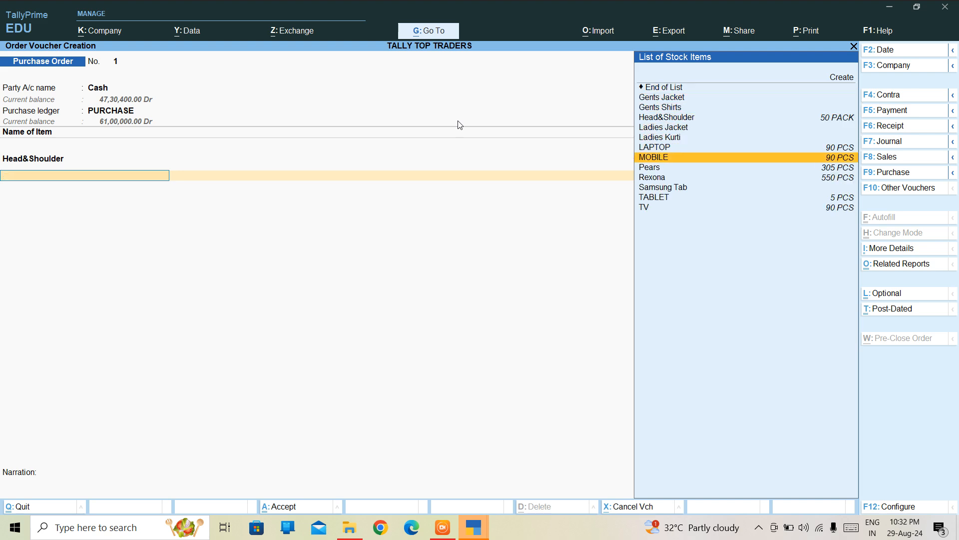
{"action": "key", "text": "Return"}
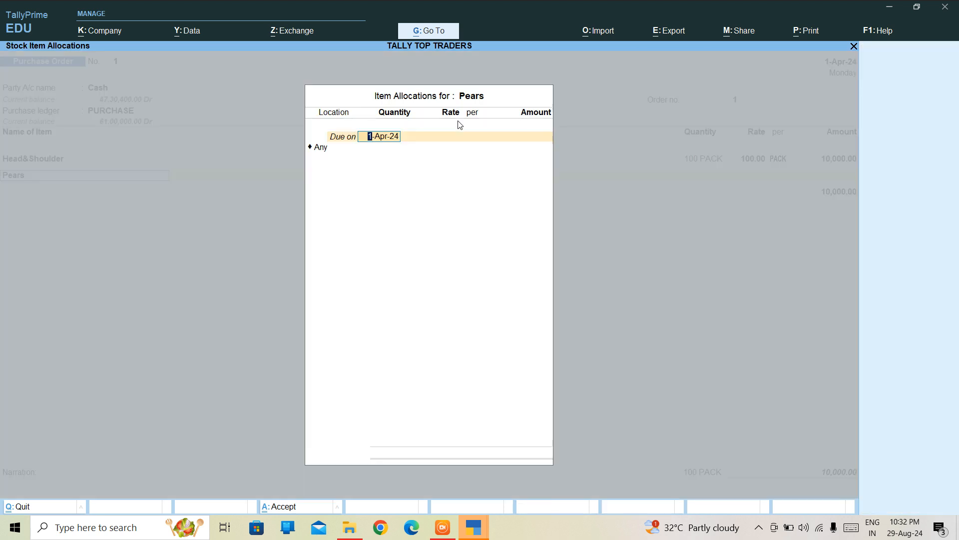
Allocate 95 PCS of Pears at rate 20.00 to location DELHI, due on 1-Apr-24, and save the purchase order.
{"action": "key", "text": "Return"}
{"action": "type", "text": "de"}
{"action": "key", "text": "Return"}
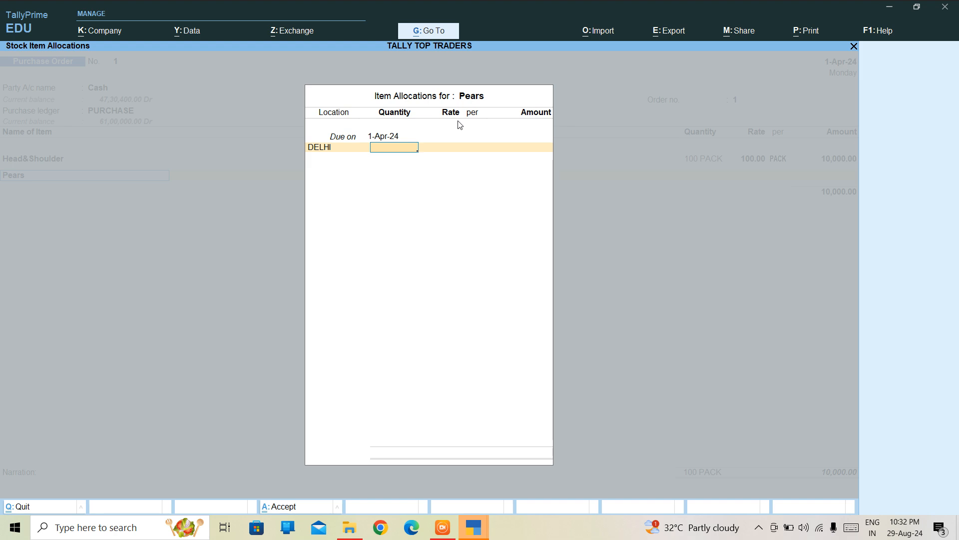
{"action": "type", "text": "95"}
{"action": "key", "text": "Return"}
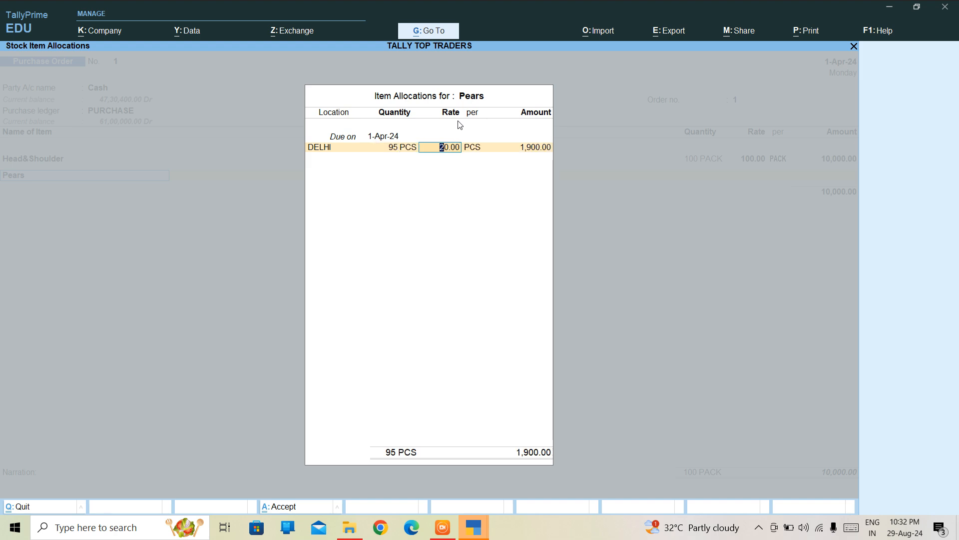
{"action": "key", "text": "Return"}
{"action": "key", "text": "Return"}
{"action": "key", "text": "Return"}
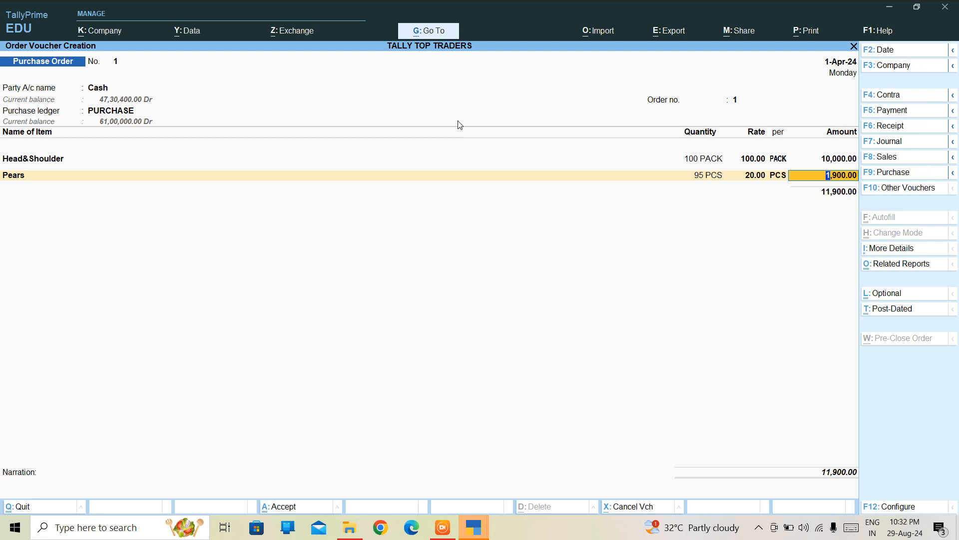
{"action": "key", "text": "ctrl"}
{"action": "key", "text": "ctrl+a"}
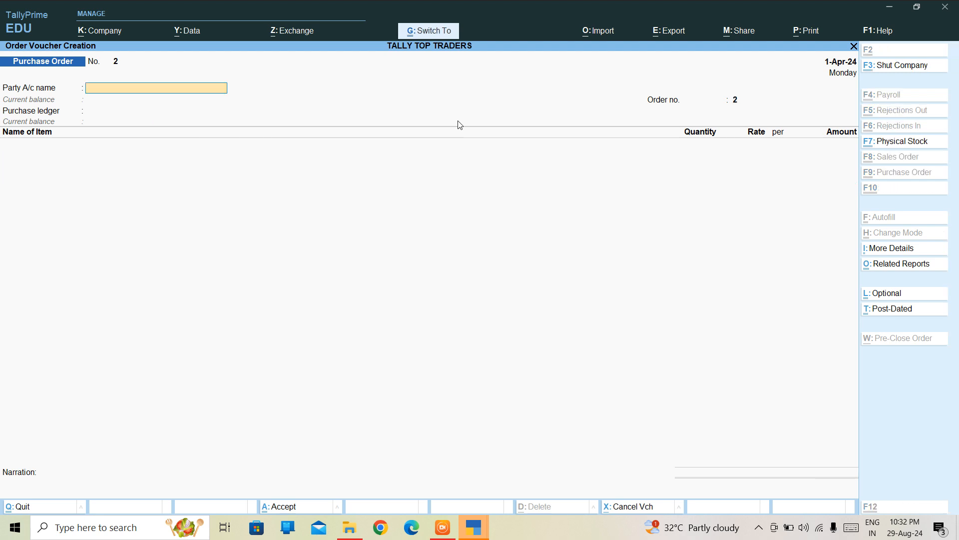
Leave voucher entry and examine the Day Book entries for 1-Apr-24 down to the purchase order.
{"action": "key", "text": "Escape"}
{"action": "key", "text": "y"}
{"action": "key", "text": "Down"}
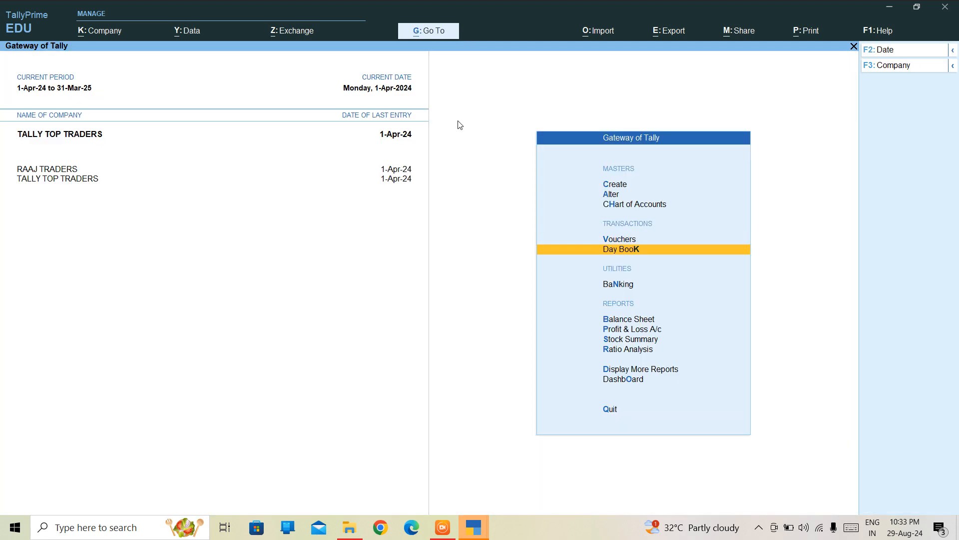
{"action": "key", "text": "Return"}
{"action": "key", "text": "Down"}
{"action": "key", "text": "Down"}
{"action": "key", "text": "Down"}
{"action": "key", "text": "Down"}
{"action": "key", "text": "Down"}
{"action": "key", "text": "Down"}
{"action": "key", "text": "Down"}
{"action": "key", "text": "Down"}
{"action": "key", "text": "Down"}
{"action": "key", "text": "Down"}
{"action": "key", "text": "Down"}
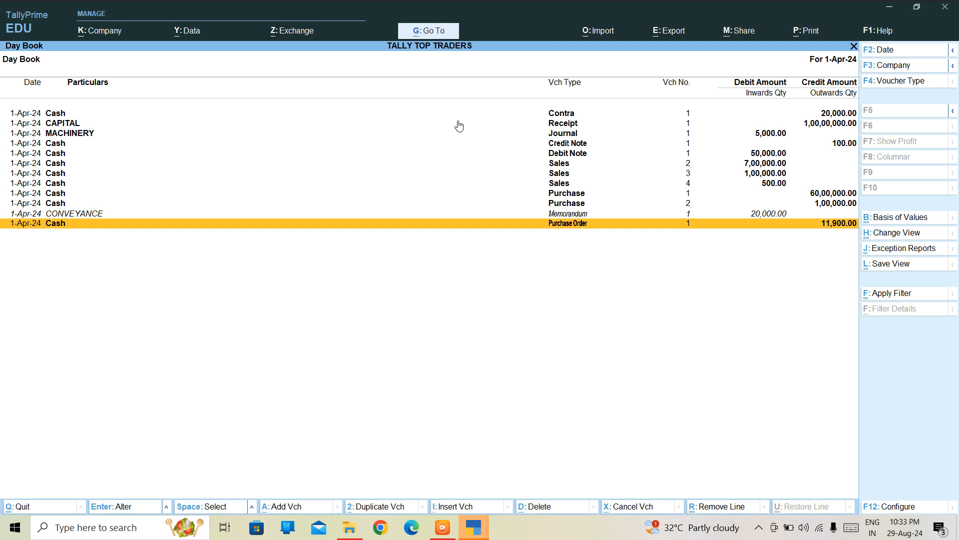
{"action": "key", "text": "Escape"}
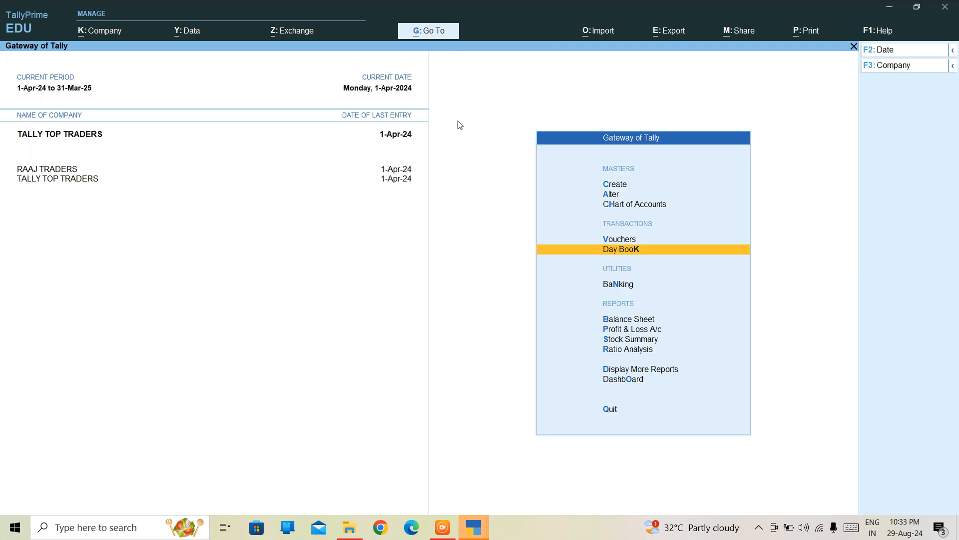
Reopen the saved purchase order, convert it to a Purchase voucher, save it and return to the Gateway of Tally.
{"action": "key", "text": "Up"}
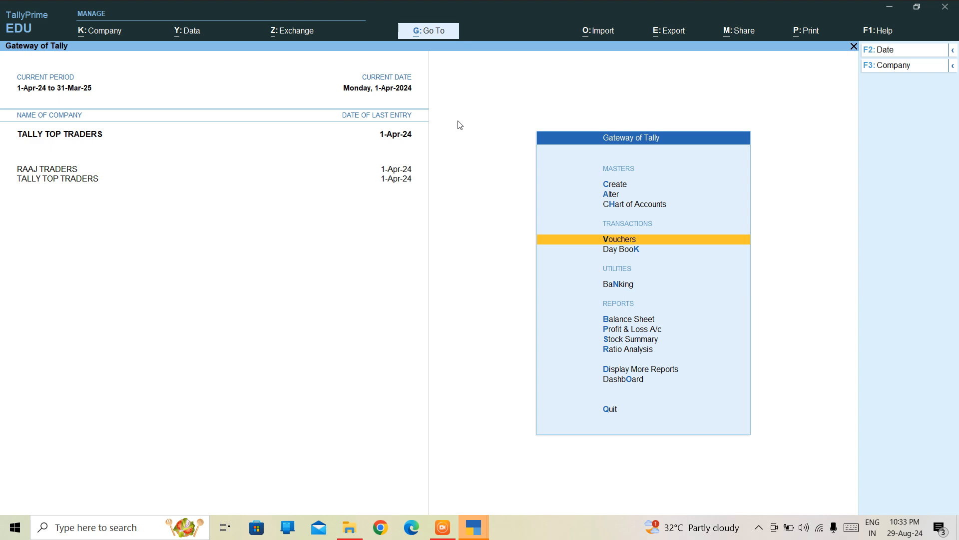
{"action": "key", "text": "Return"}
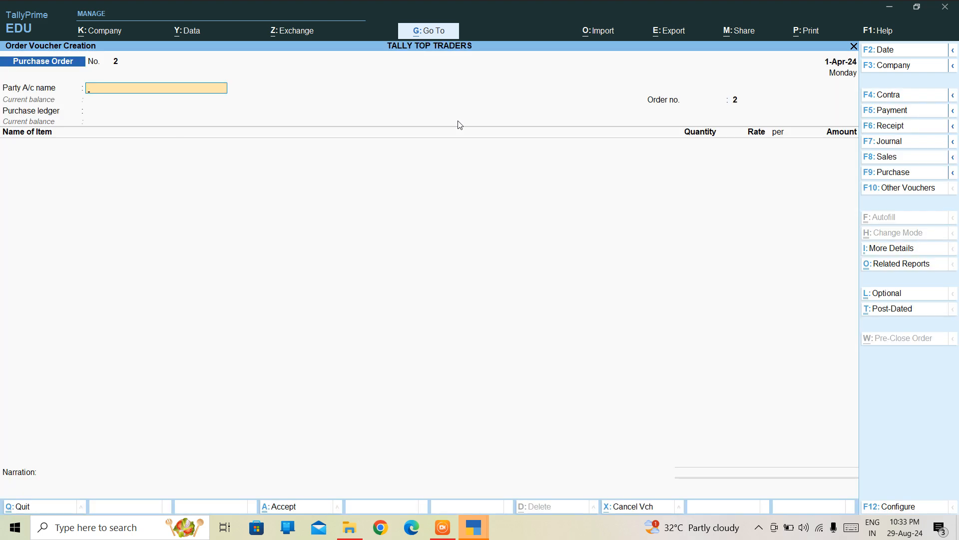
{"action": "key", "text": "Page_Up"}
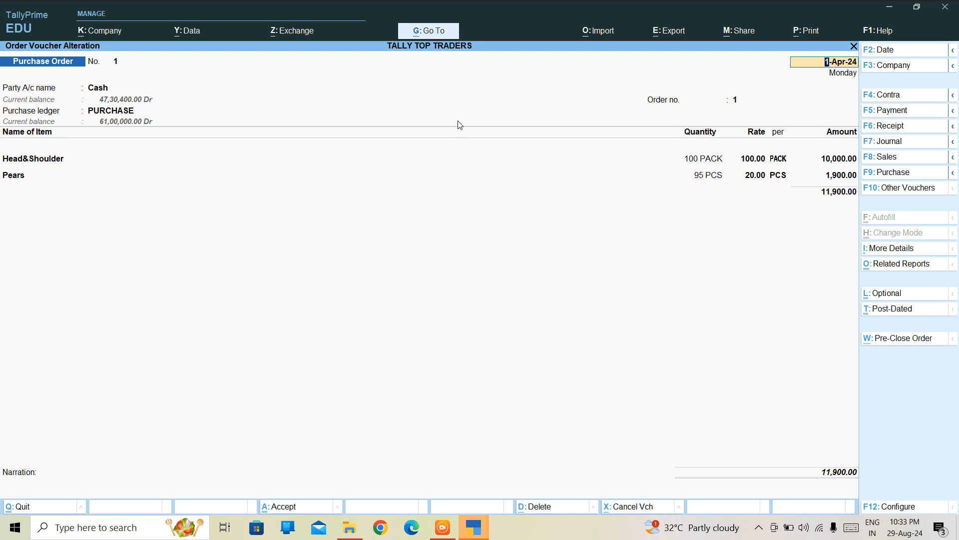
{"action": "key", "text": "Page_Up"}
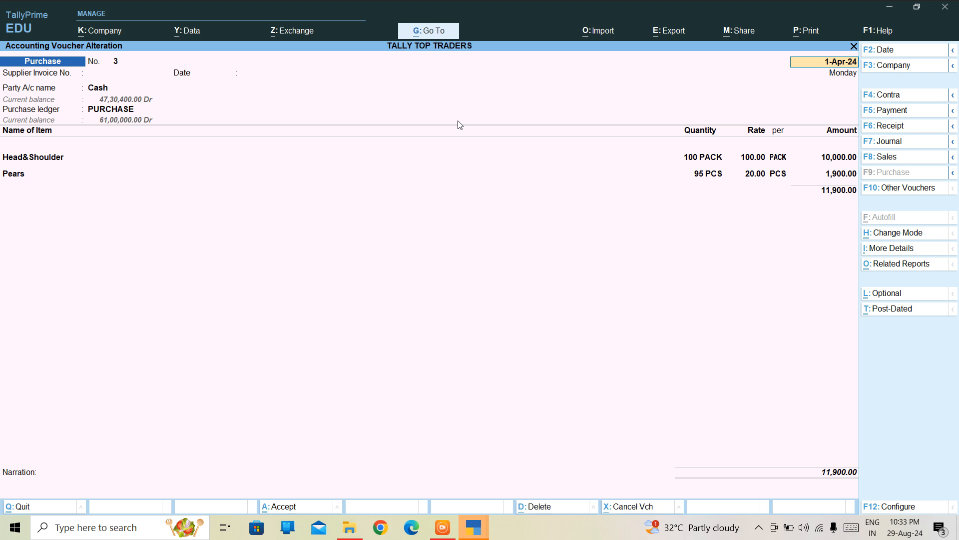
{"action": "key", "text": "ctrl"}
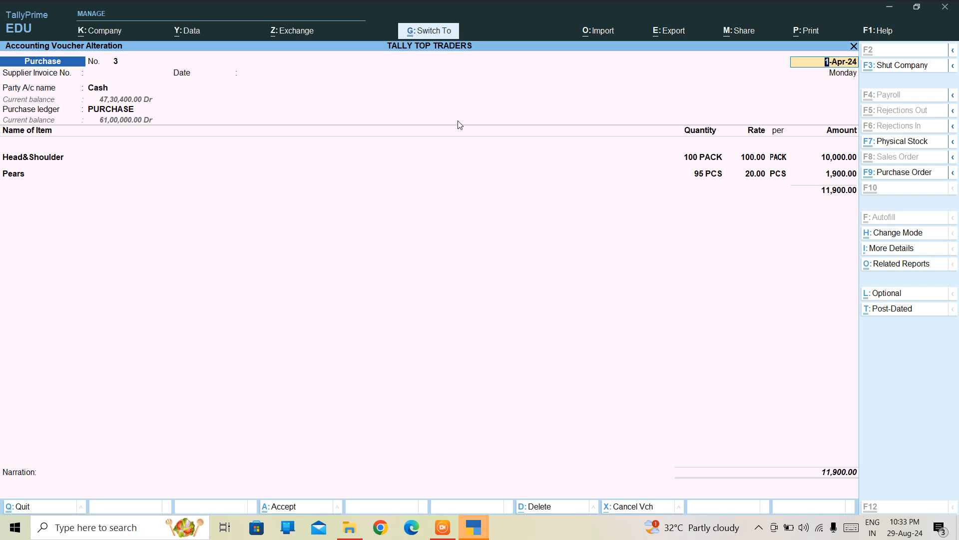
{"action": "key", "text": "ctrl+a"}
{"action": "key", "text": "Escape"}
{"action": "key", "text": "y"}
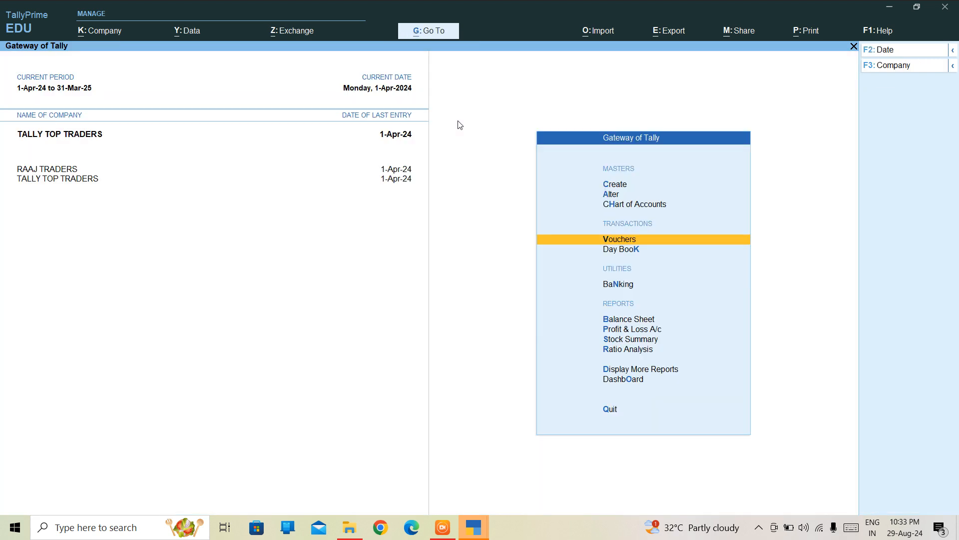
Check the Cash balance in a new purchase voucher with supplier invoice number 45 and Cash as party, and quit without saving.
{"action": "key", "text": "Return"}
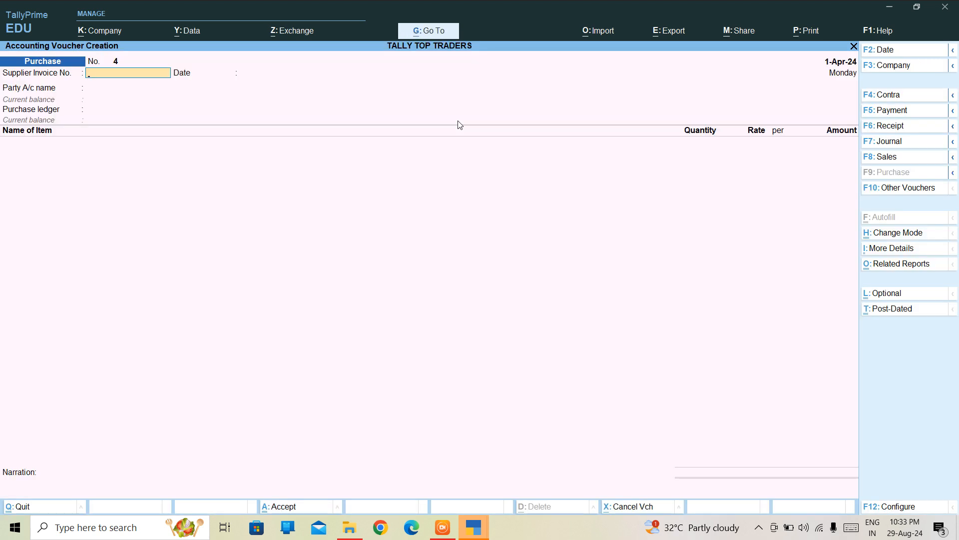
{"action": "type", "text": "CAS"}
{"action": "key", "text": "BackSpace"}
{"action": "key", "text": "BackSpace"}
{"action": "key", "text": "BackSpace"}
{"action": "type", "text": "45"}
{"action": "key", "text": "Return"}
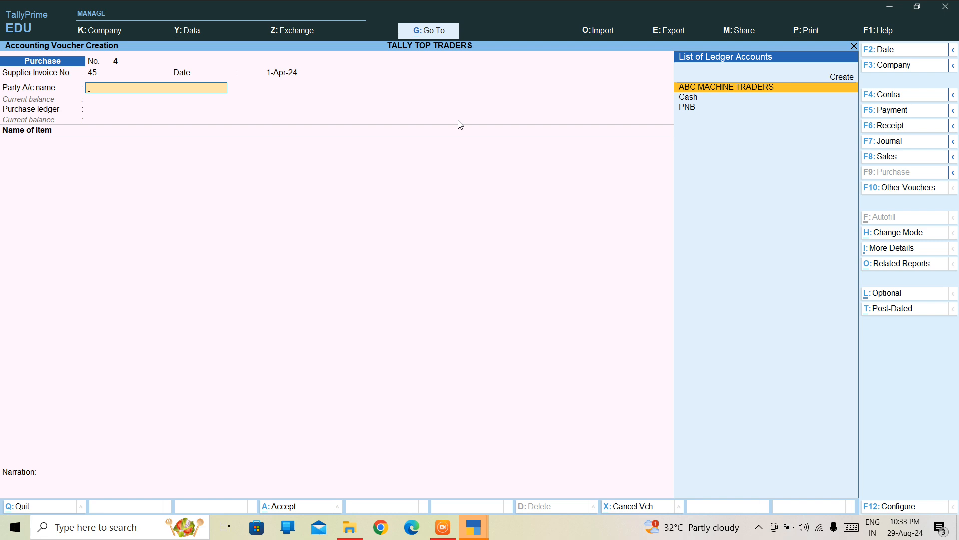
{"action": "key", "text": "Down"}
{"action": "key", "text": "Return"}
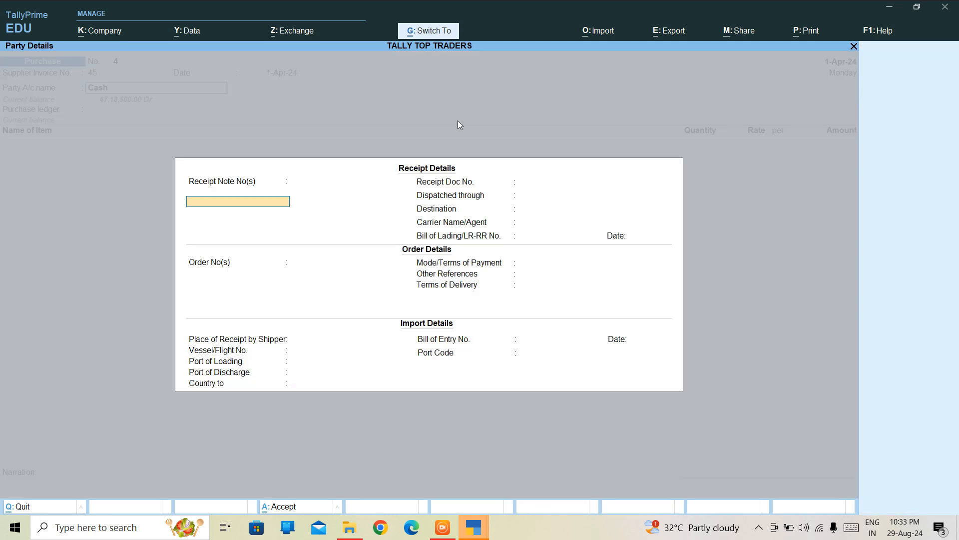
{"action": "key", "text": "ctrl+a"}
{"action": "key", "text": "ctrl+a"}
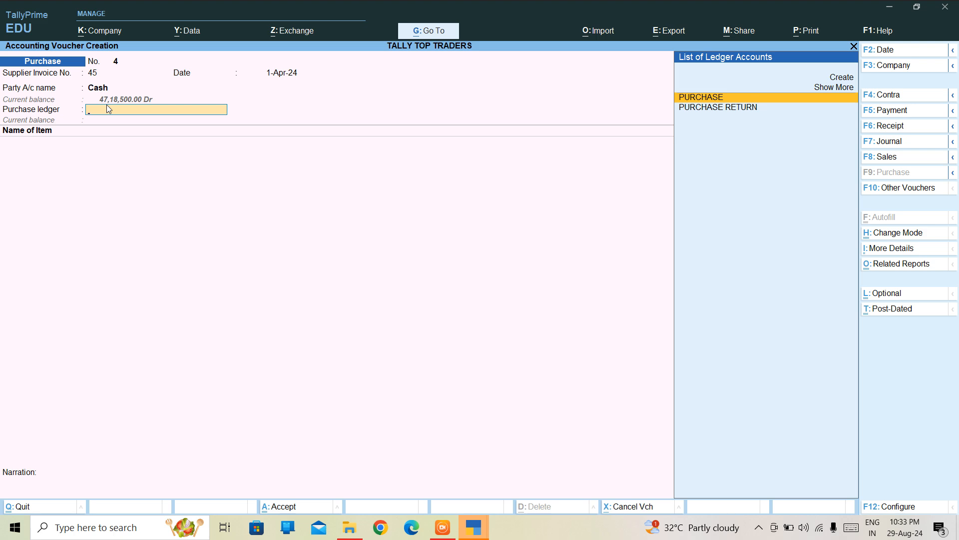
{"action": "key", "text": "Escape"}
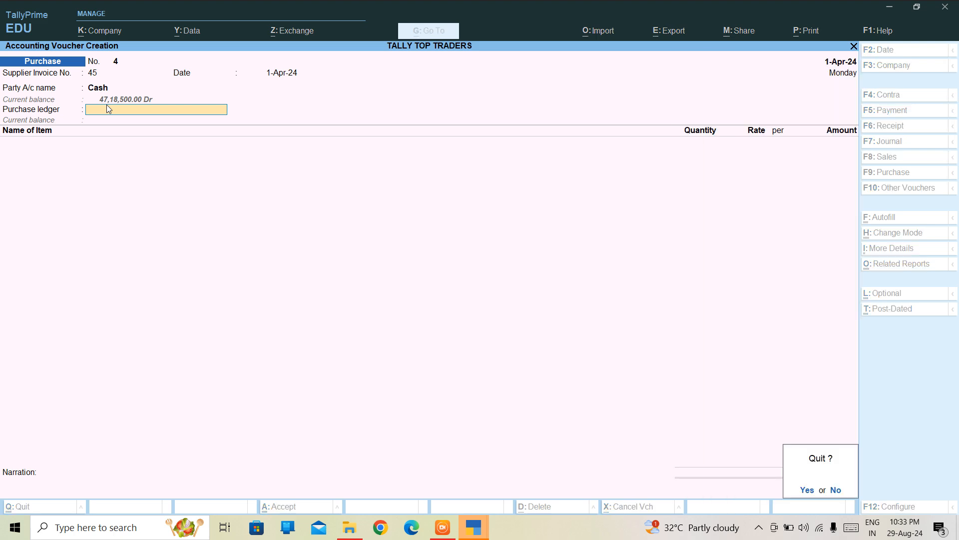
{"action": "key", "text": "y"}
Reopen the last saved Purchase voucher and change its voucher type to Purchase Order.
{"action": "key", "text": "Return"}
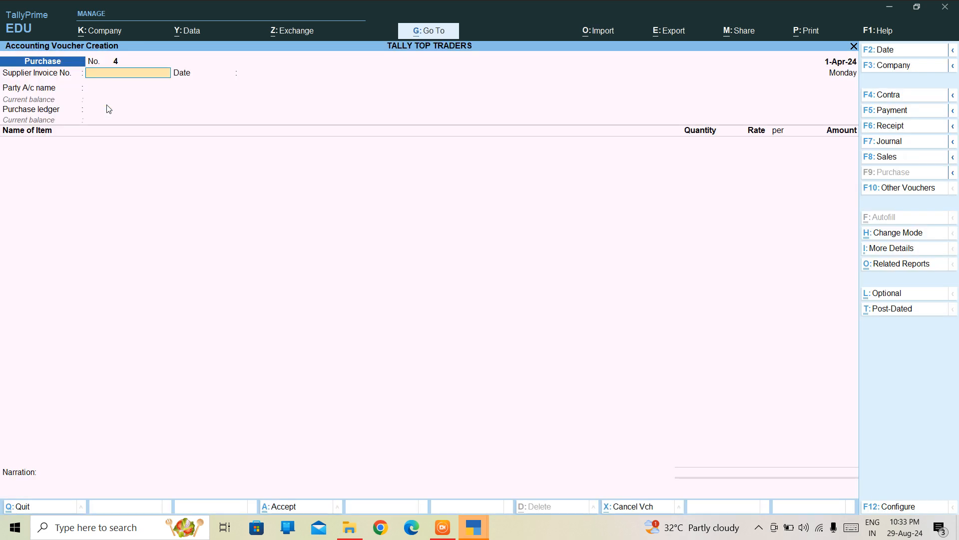
{"action": "key", "text": "Page_Up"}
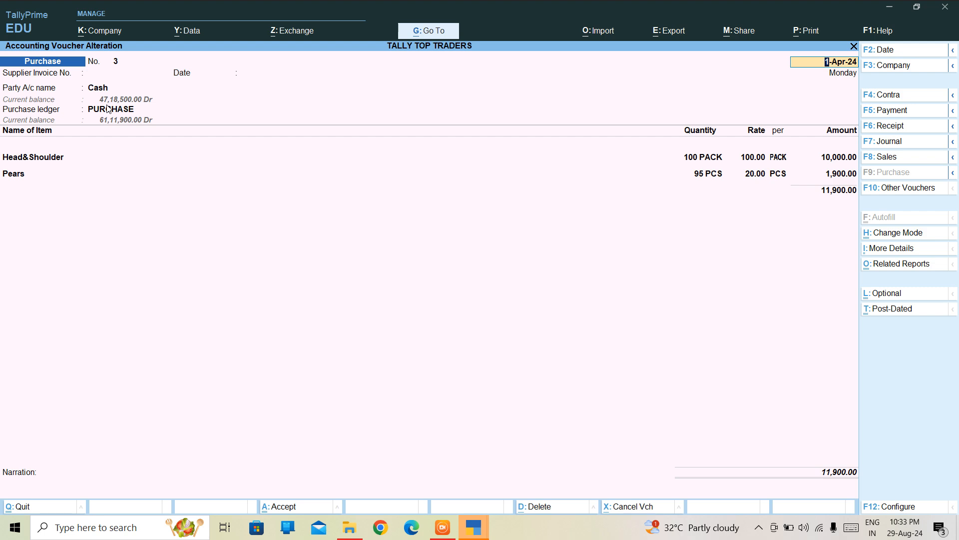
{"action": "key", "text": "F10"}
{"action": "key", "text": "Down"}
{"action": "key", "text": "Down"}
{"action": "key", "text": "Down"}
{"action": "key", "text": "Down"}
{"action": "key", "text": "Down"}
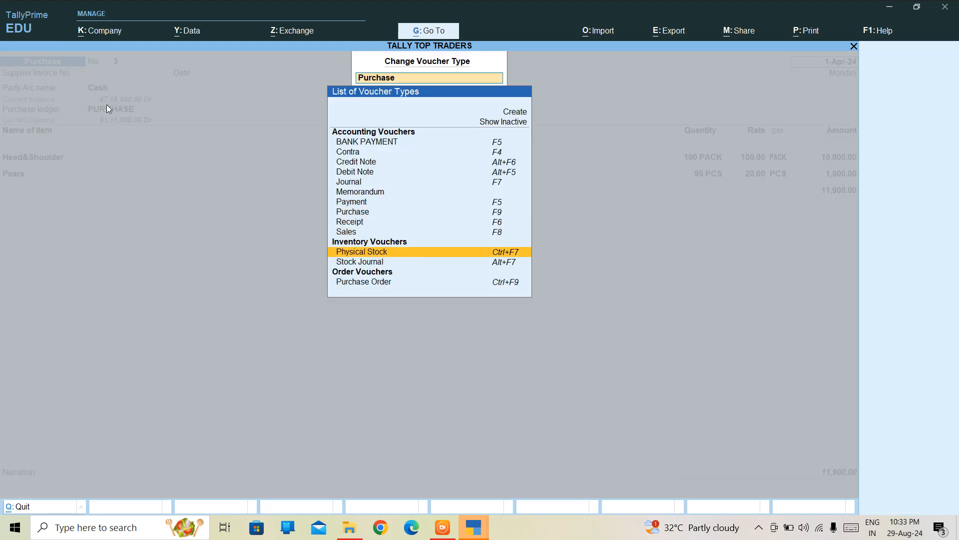
{"action": "key", "text": "Return"}
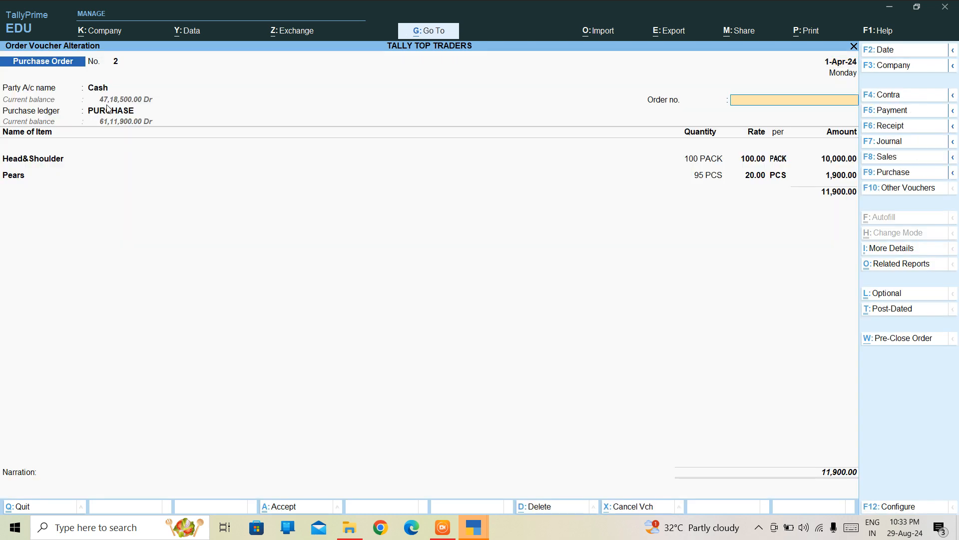
Enter the order number, keeping the PURCHASE ledger and the Head&Shoulder allocation of 100 PACK at DELHI.
{"action": "type", "text": "1234"}
{"action": "key", "text": "Return"}
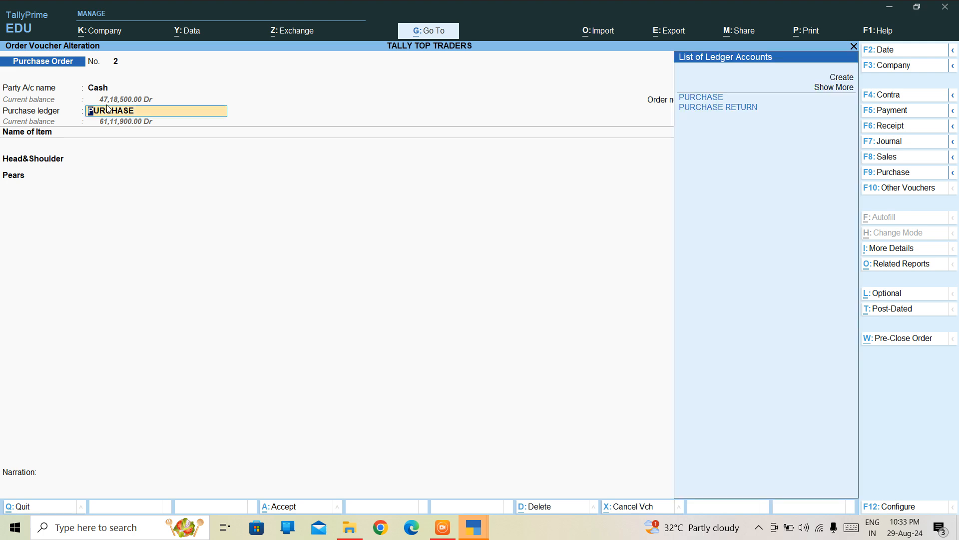
{"action": "key", "text": "Return"}
{"action": "key", "text": "Return"}
{"action": "key", "text": "Return"}
{"action": "key", "text": "Return"}
{"action": "key", "text": "Return"}
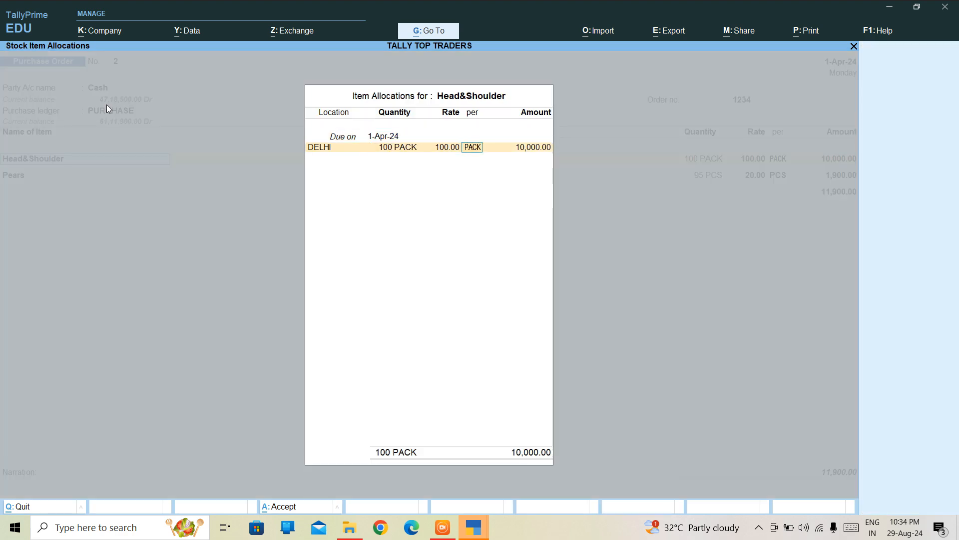
{"action": "key", "text": "Return"}
{"action": "key", "text": "Return"}
{"action": "key", "text": "Return"}
Keep the Pears allocation of 95 PCS at rate 20.00 for DELHI and advance to the next item line.
{"action": "key", "text": "Return"}
{"action": "key", "text": "Return"}
{"action": "key", "text": "Return"}
{"action": "key", "text": "Return"}
{"action": "key", "text": "Return"}
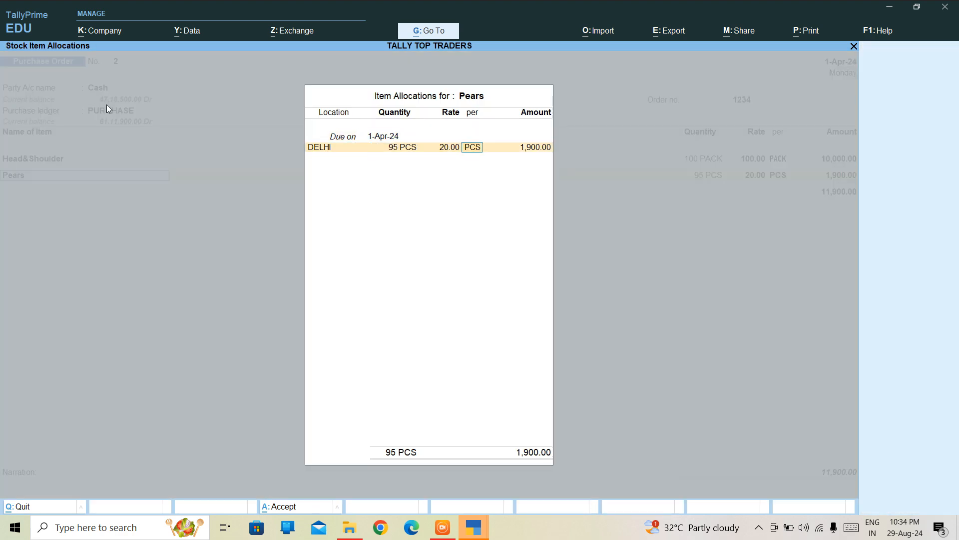
{"action": "key", "text": "Return"}
{"action": "key", "text": "Return"}
{"action": "key", "text": "Return"}
{"action": "key", "text": "Return"}
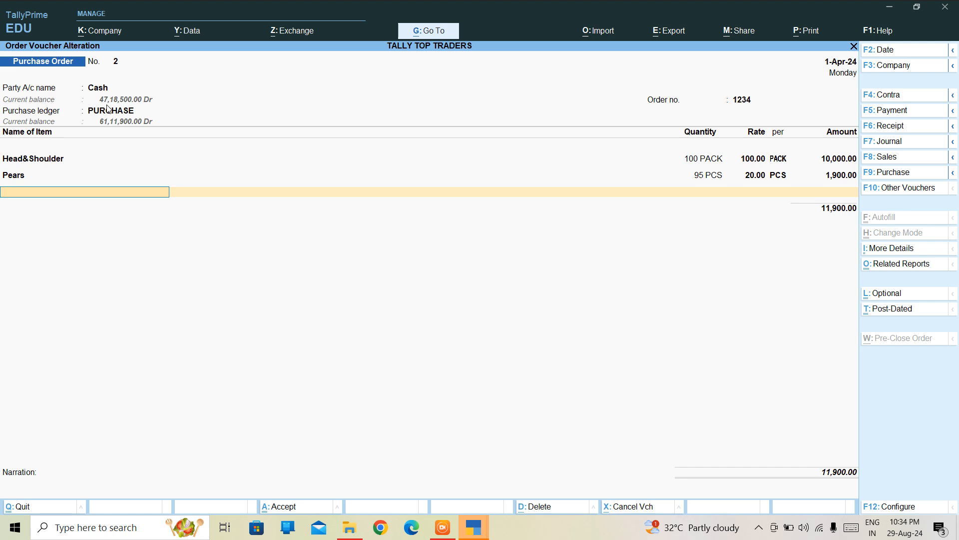
Save the purchase order and start a new Purchase voucher with Cash as the party account, leaving the supplier invoice number blank.
{"action": "key", "text": "Return"}
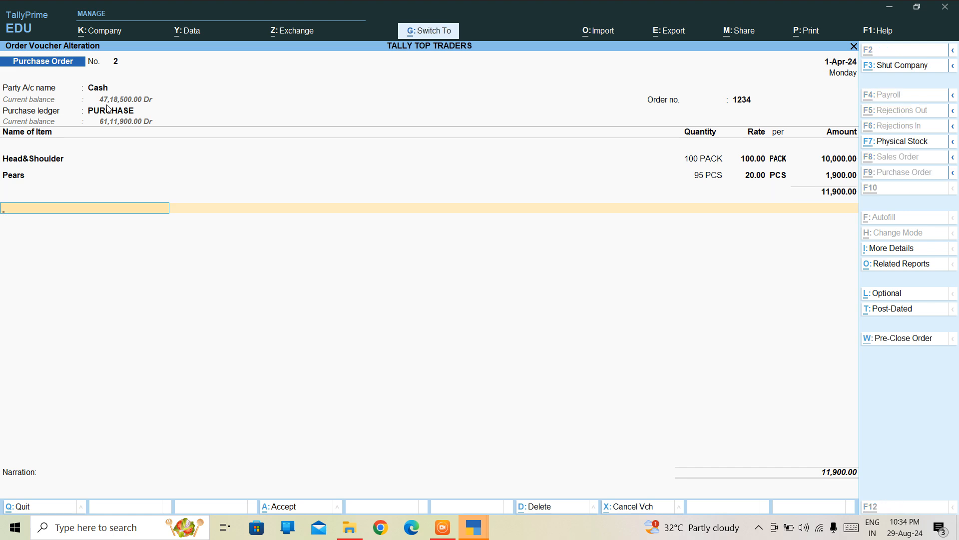
{"action": "key", "text": "ctrl+a"}
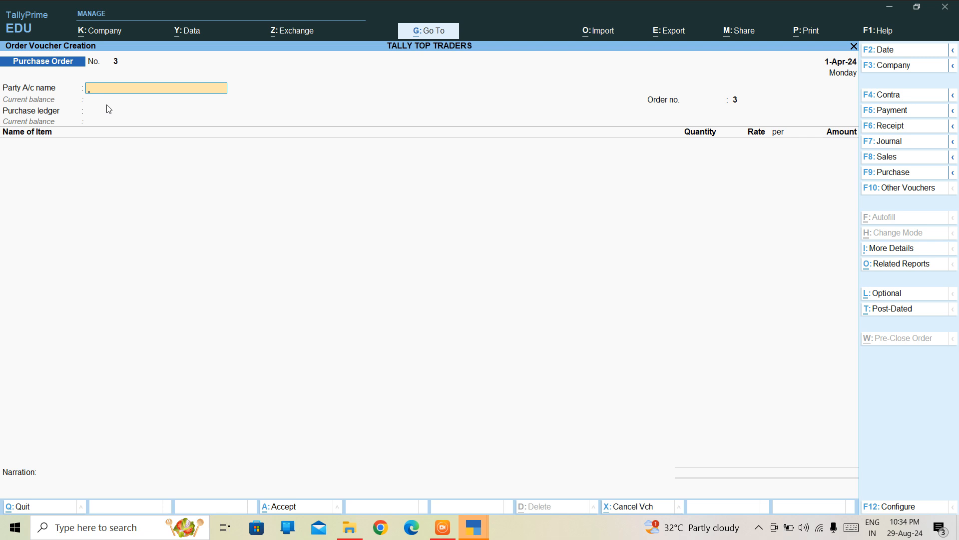
{"action": "key", "text": "F9"}
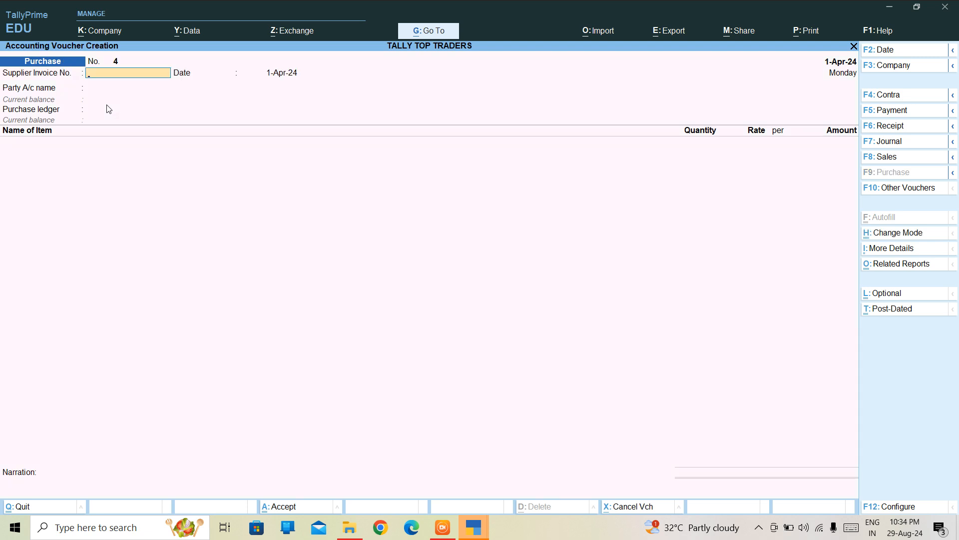
{"action": "key", "text": "Return"}
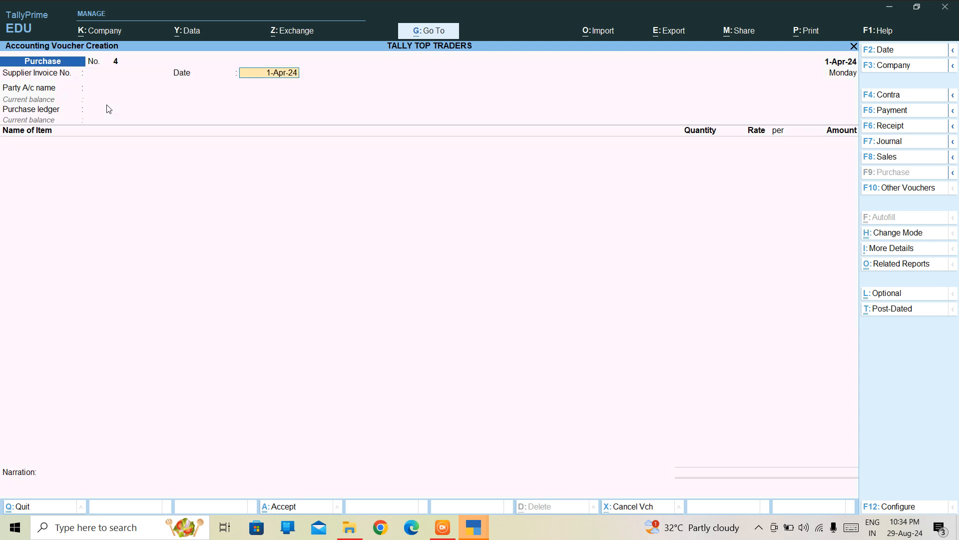
{"action": "key", "text": "Return"}
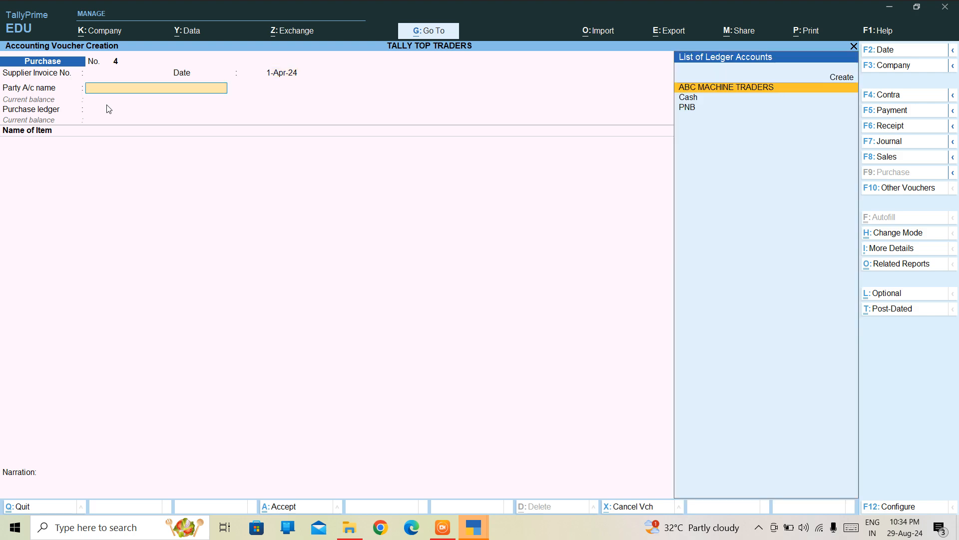
{"action": "key", "text": "Down"}
{"action": "key", "text": "Return"}
Link the pending purchase order dated 1-Apr-24 in the order details, end the order list and accept the receipt details.
{"action": "key", "text": "Return"}
{"action": "key", "text": "Return"}
{"action": "key", "text": "Return"}
{"action": "key", "text": "Return"}
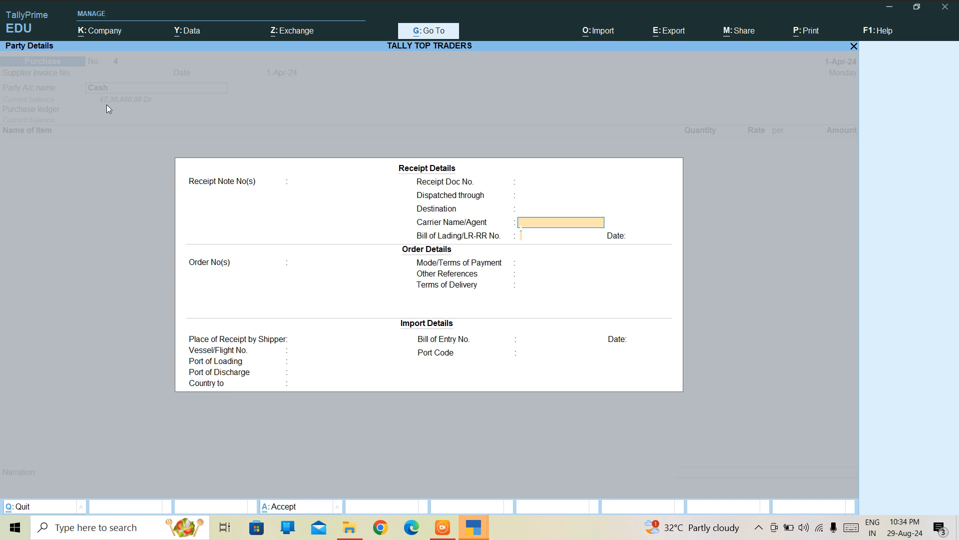
{"action": "key", "text": "Return"}
{"action": "key", "text": "Return"}
{"action": "key", "text": "Return"}
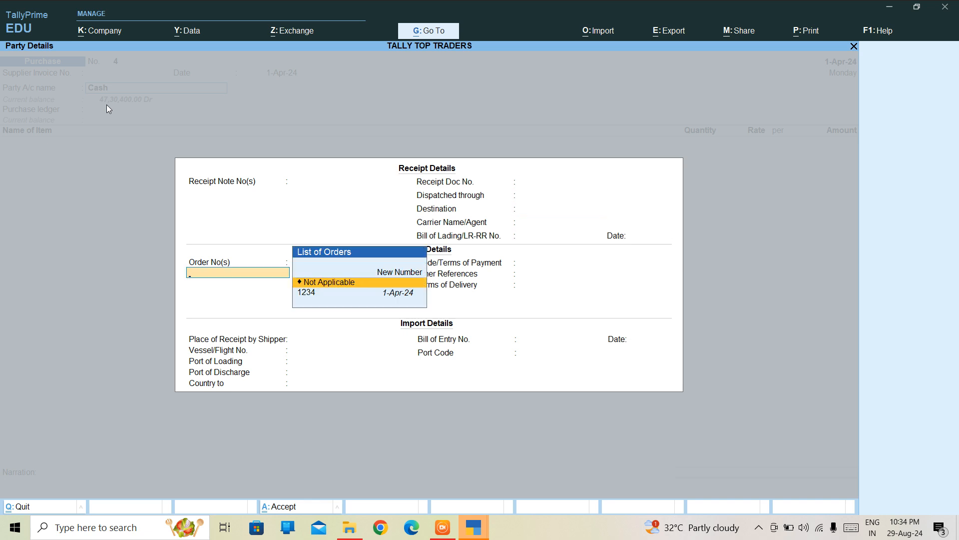
{"action": "key", "text": "Down"}
{"action": "key", "text": "Return"}
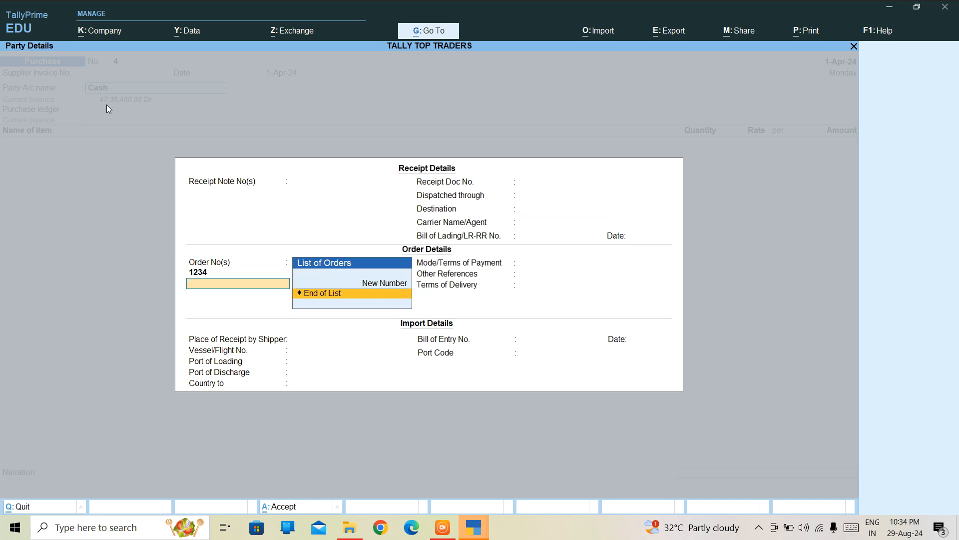
{"action": "key", "text": "Return"}
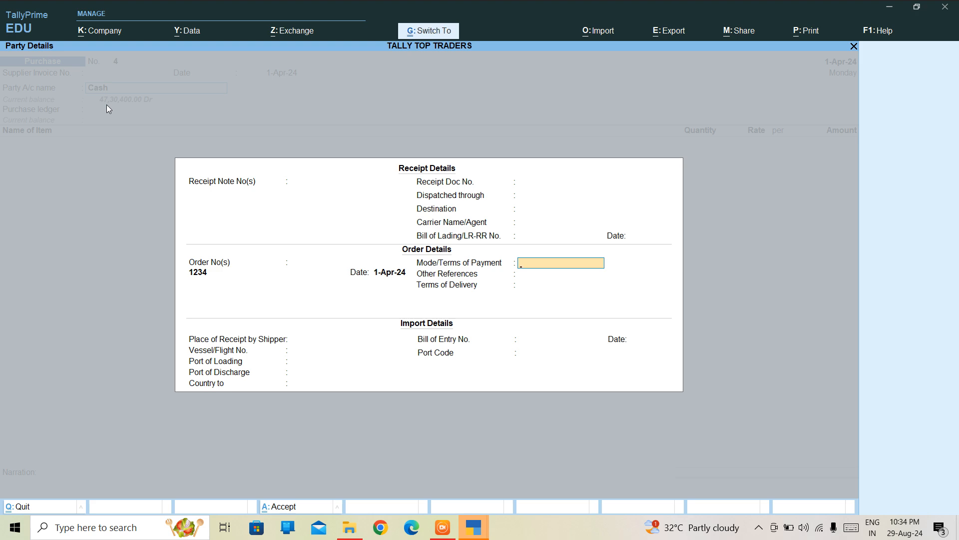
{"action": "key", "text": "ctrl+a"}
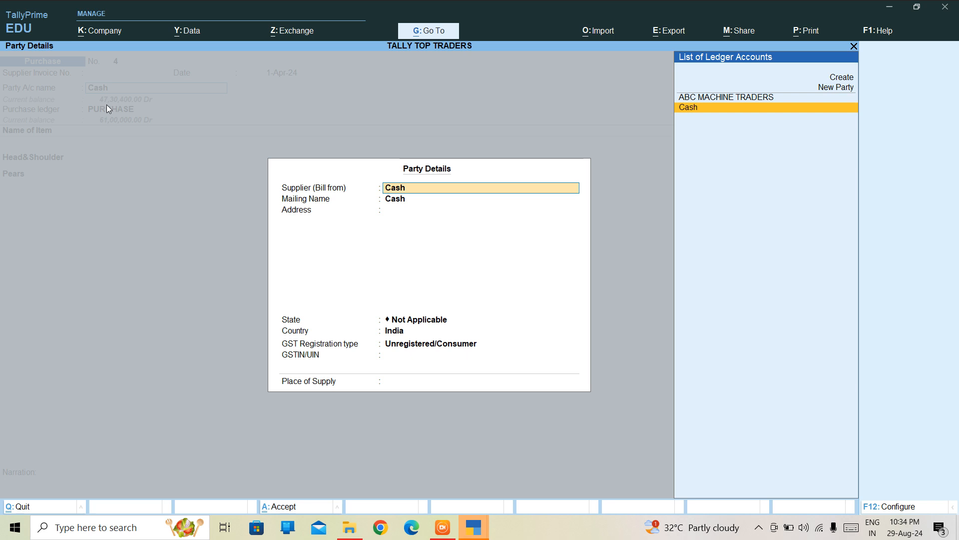
Accept the party details with Cash as supplier and mailing name.
{"action": "key", "text": "Return"}
{"action": "key", "text": "Return"}
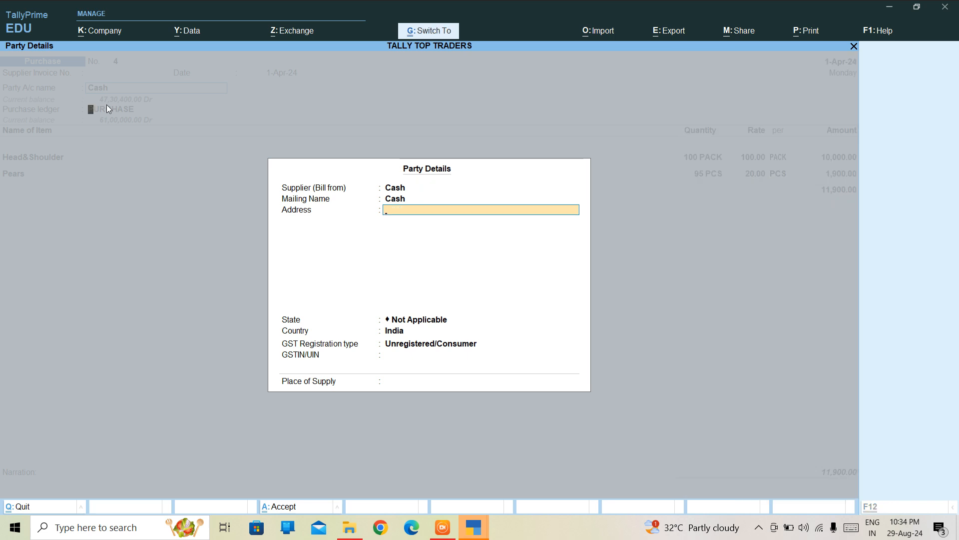
{"action": "key", "text": "ctrl+a"}
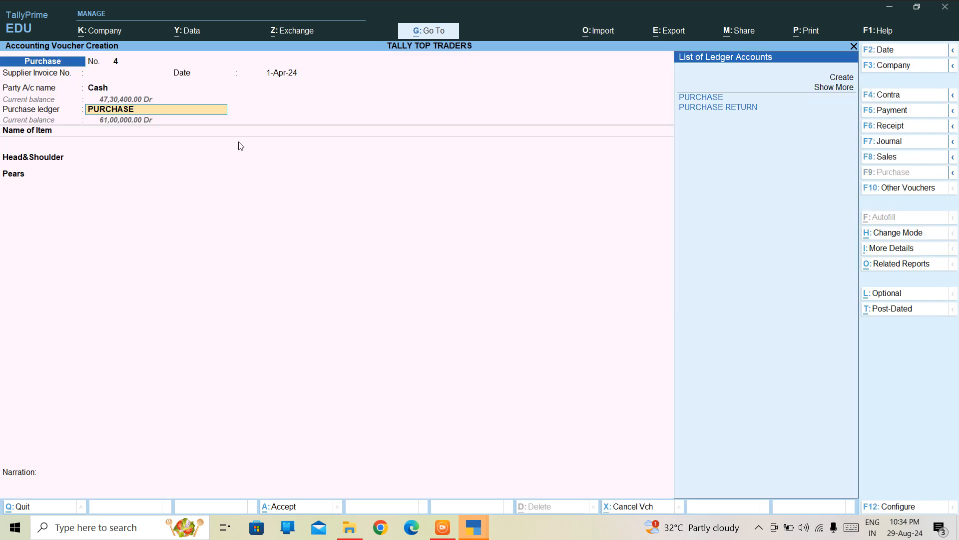
Keep the PURCHASE ledger and the order-linked Head&Shoulder allocation of 100 PACK at rate 100.00 for DELHI.
{"action": "key", "text": "Return"}
{"action": "key", "text": "Return"}
{"action": "key", "text": "Return"}
{"action": "key", "text": "Return"}
{"action": "key", "text": "Return"}
{"action": "key", "text": "Return"}
{"action": "key", "text": "Return"}
{"action": "key", "text": "Return"}
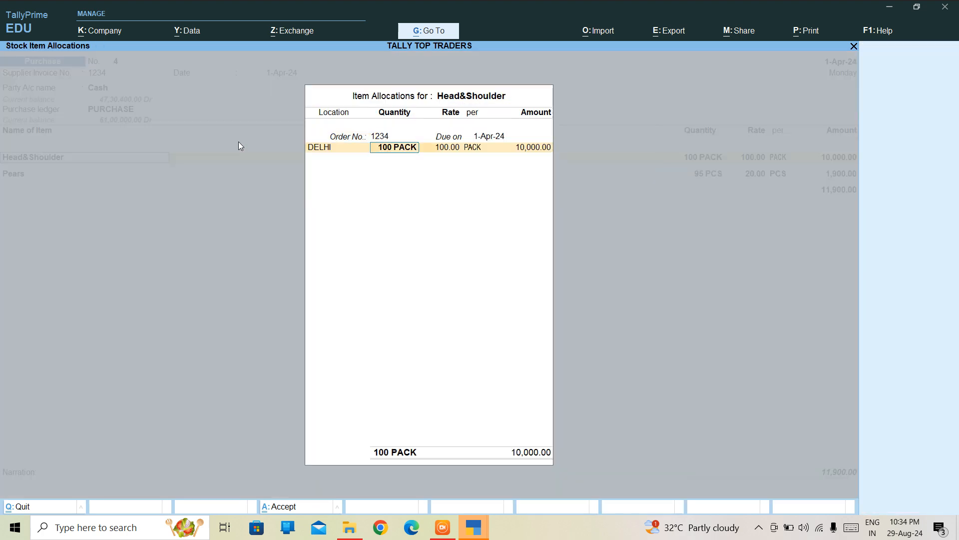
{"action": "key", "text": "Return"}
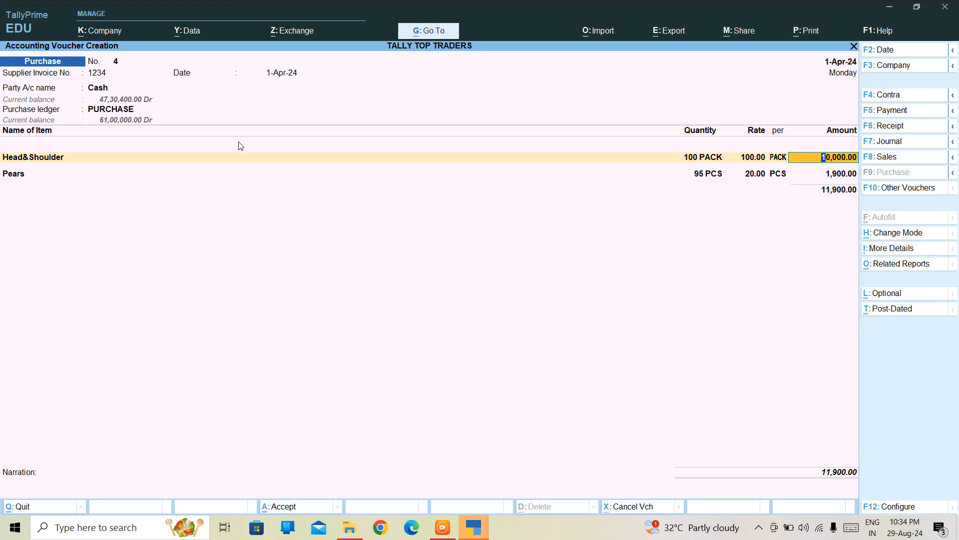
Keep the order-linked Pears allocation of 95 PCS at rate 20.00 for DELHI.
{"action": "key", "text": "Return"}
{"action": "key", "text": "Return"}
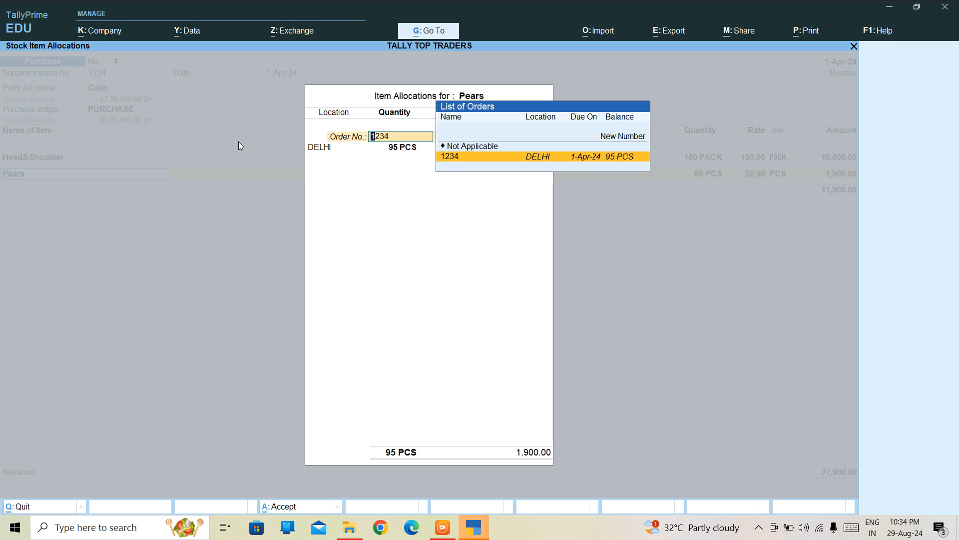
{"action": "key", "text": "Return"}
{"action": "key", "text": "Return"}
{"action": "key", "text": "Return"}
{"action": "key", "text": "Return"}
{"action": "key", "text": "Return"}
{"action": "key", "text": "Return"}
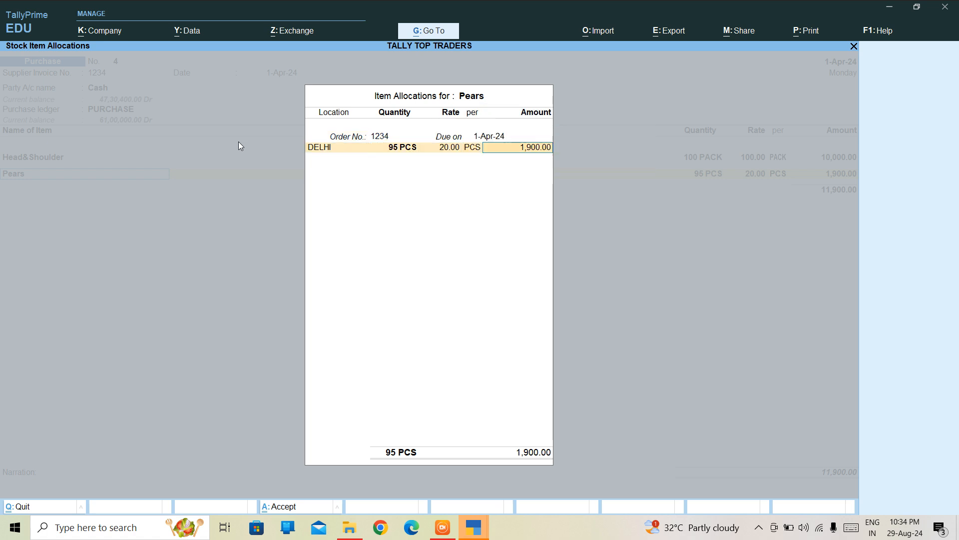
{"action": "key", "text": "Down"}
{"action": "key", "text": "Down"}
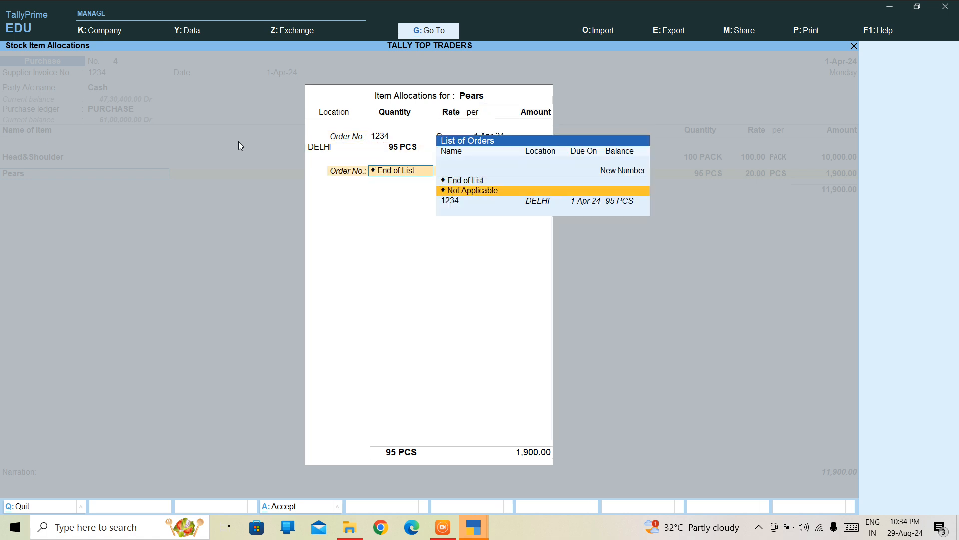
{"action": "key", "text": "Return"}
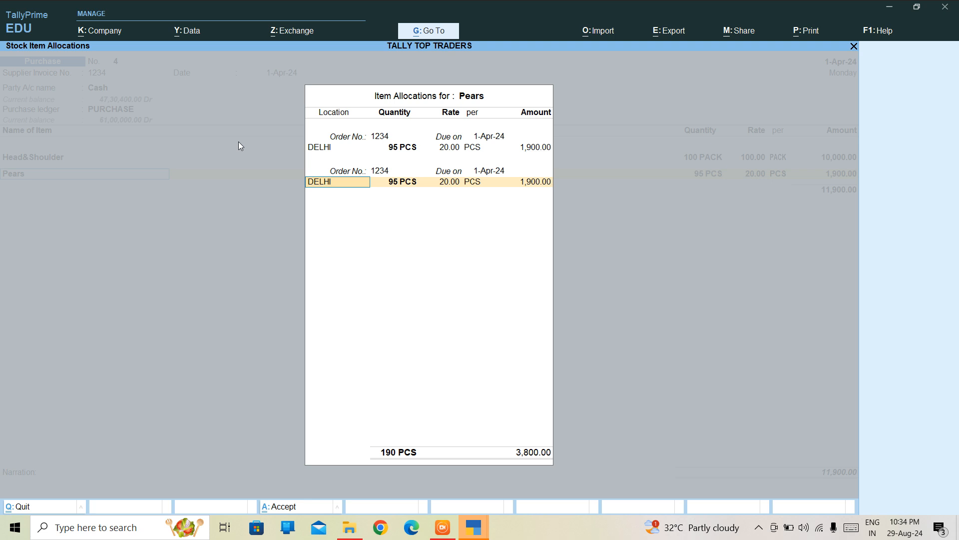
{"action": "key", "text": "BackSpace"}
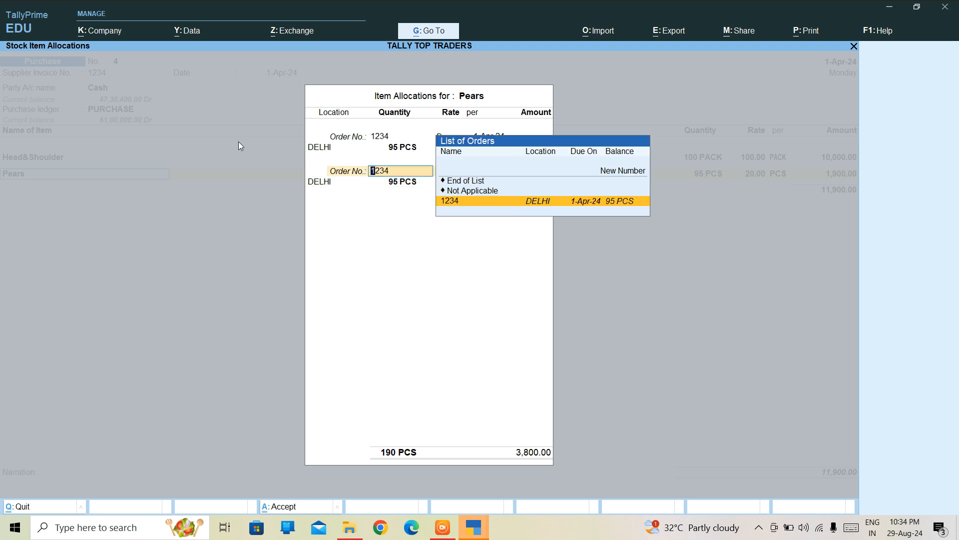
Close the Pears allocations with End of List and save the Purchase voucher.
{"action": "key", "text": "Up"}
{"action": "key", "text": "Up"}
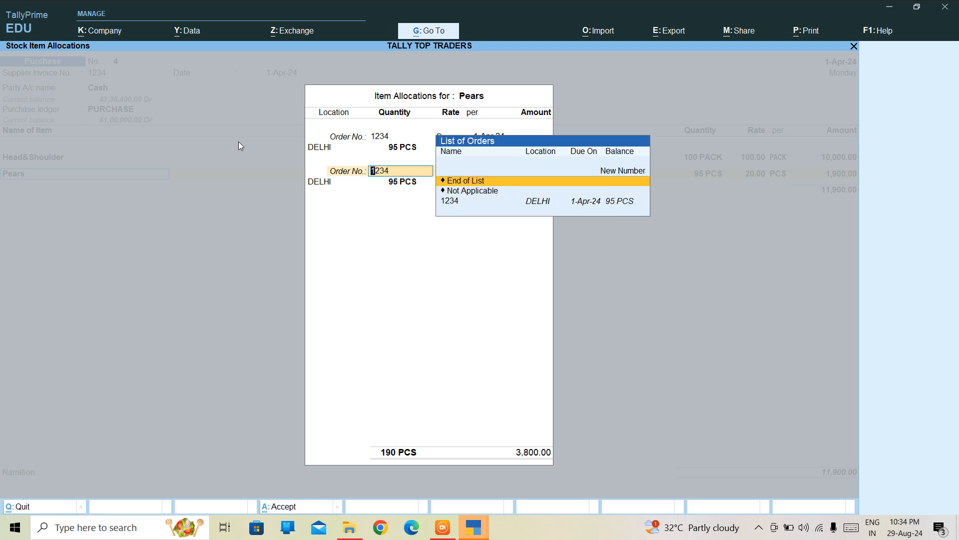
{"action": "key", "text": "Return"}
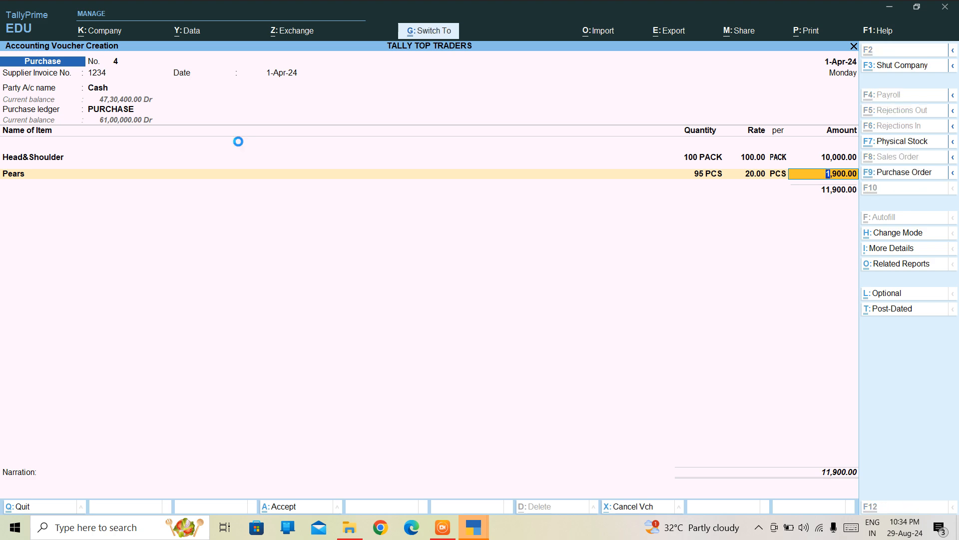
{"action": "key", "text": "ctrl+a"}
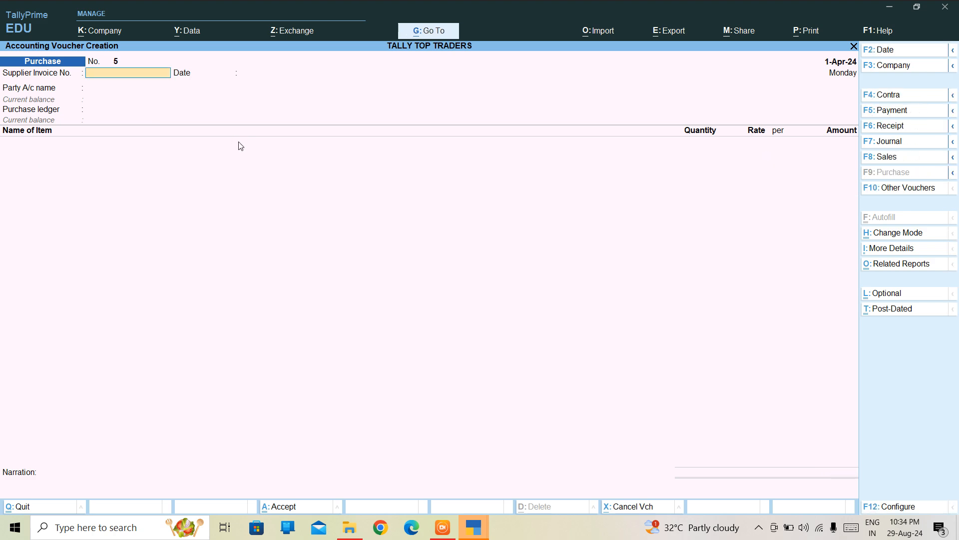
Check the Cash balance in a new Purchase voucher by choosing Cash as party and accepting its receipt and party details.
{"action": "key", "text": "Escape"}
{"action": "key", "text": "n"}
{"action": "key", "text": "Return"}
{"action": "key", "text": "Return"}
{"action": "key", "text": "Down"}
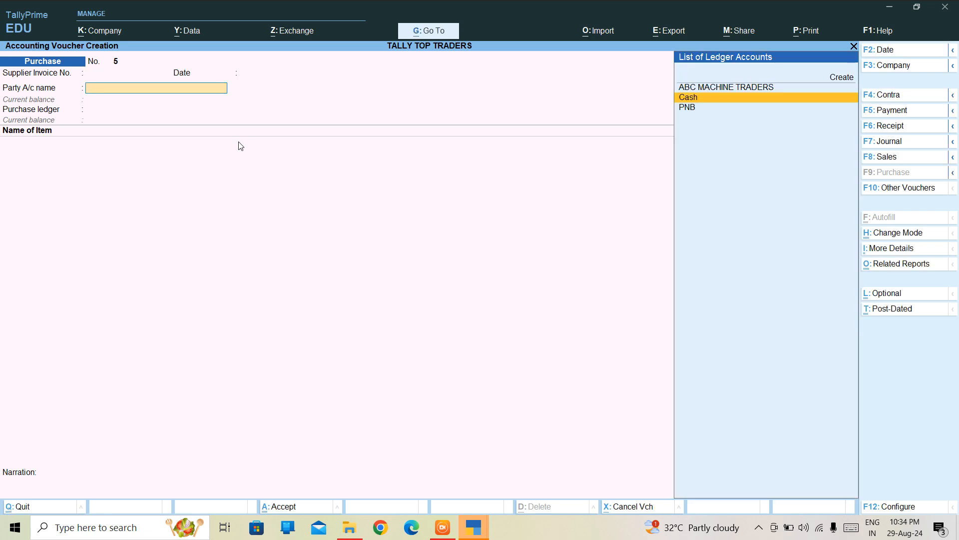
{"action": "key", "text": "Return"}
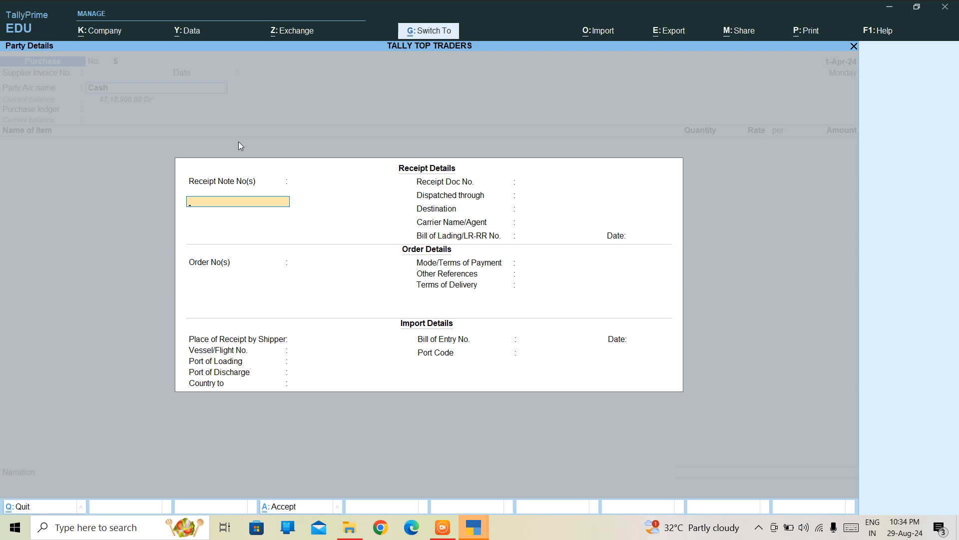
{"action": "key", "text": "ctrl+a"}
{"action": "key", "text": "ctrl+a"}
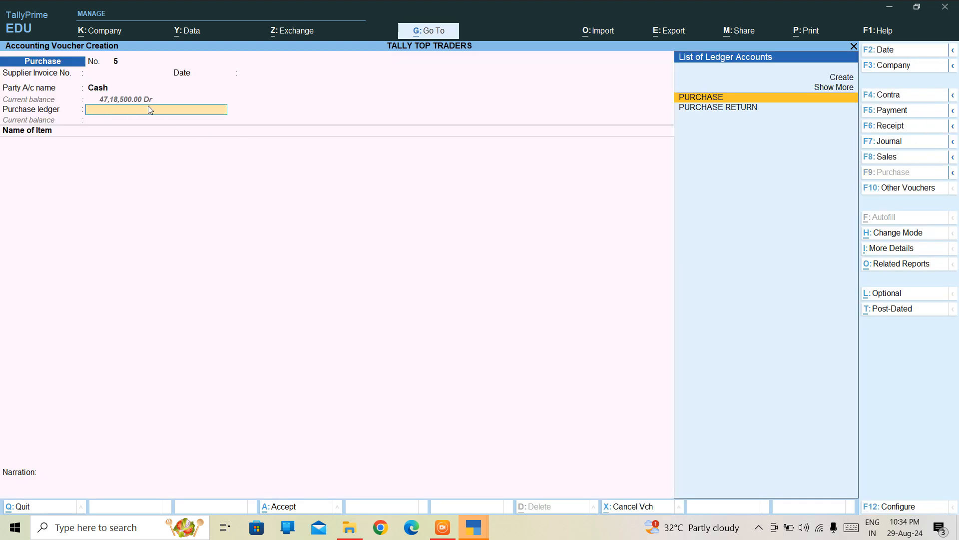